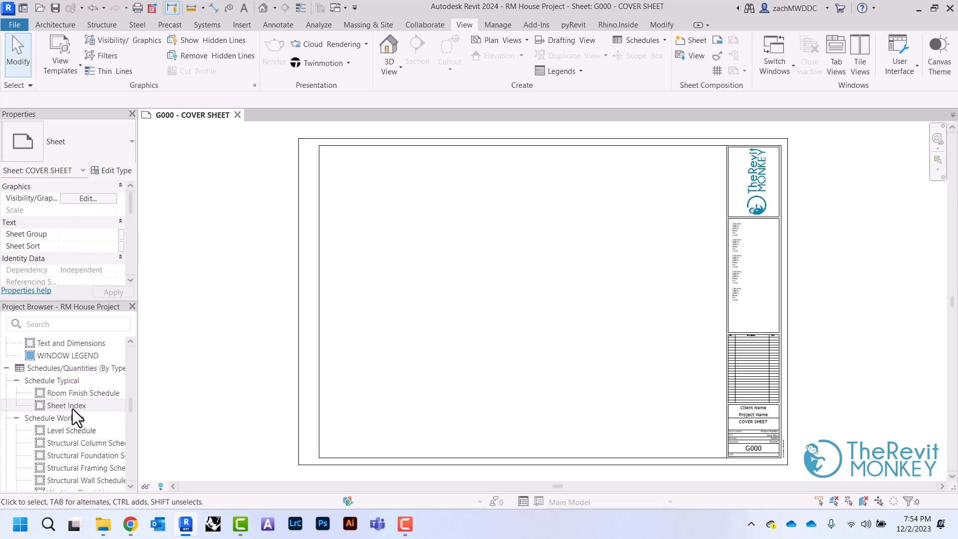
Open the existing Sheet Index schedule under Schedule Typical and delete it from the project.
scroll(72, 408, up, 2)
scroll(73, 409, up, 2)
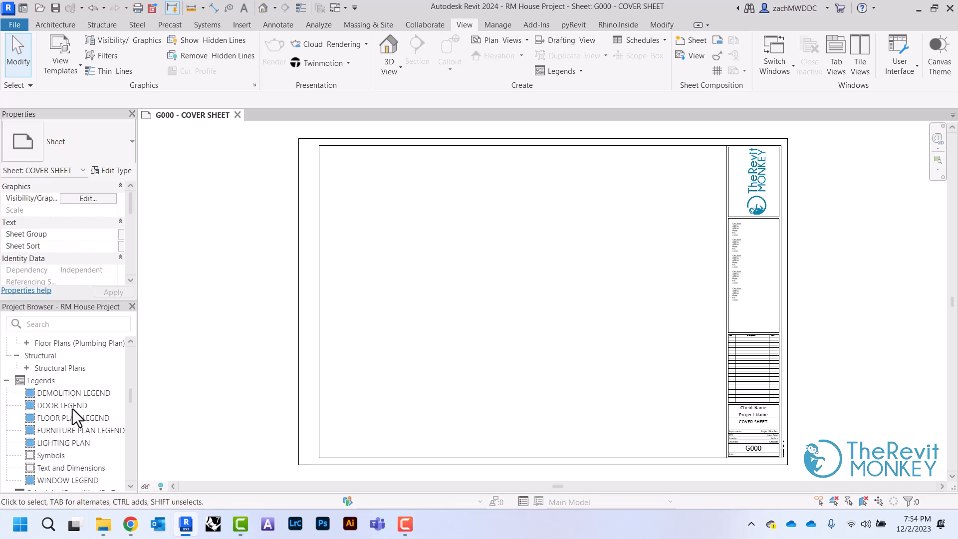
scroll(73, 409, down, 2)
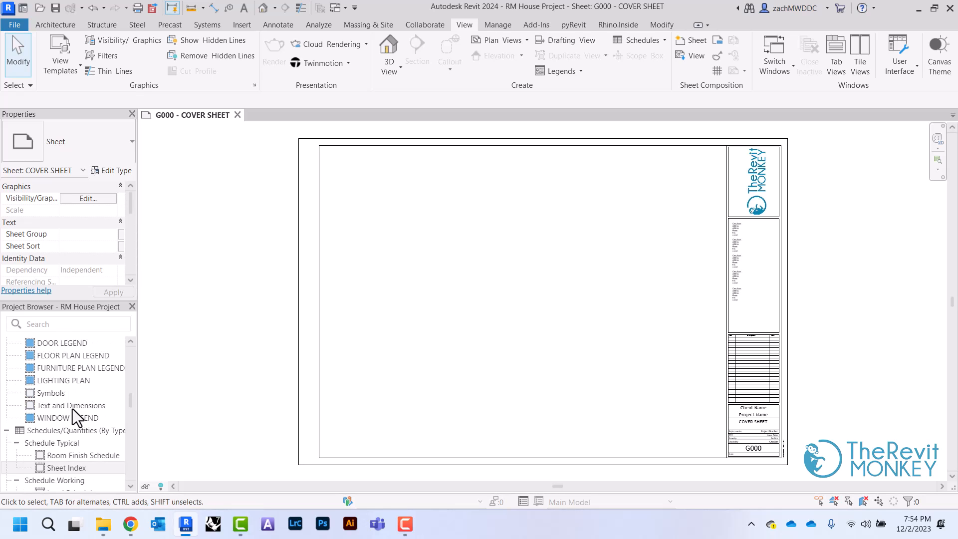
scroll(73, 409, down, 2)
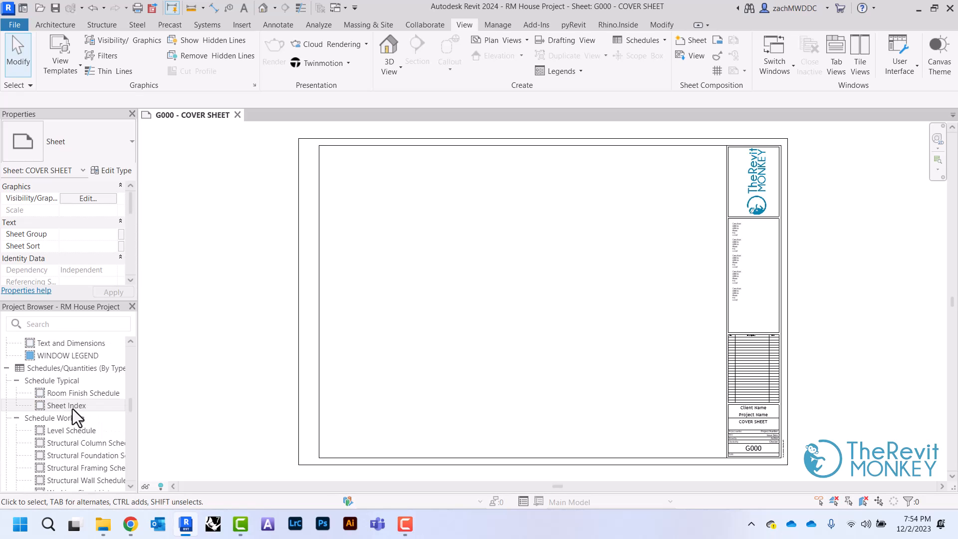
click(73, 407)
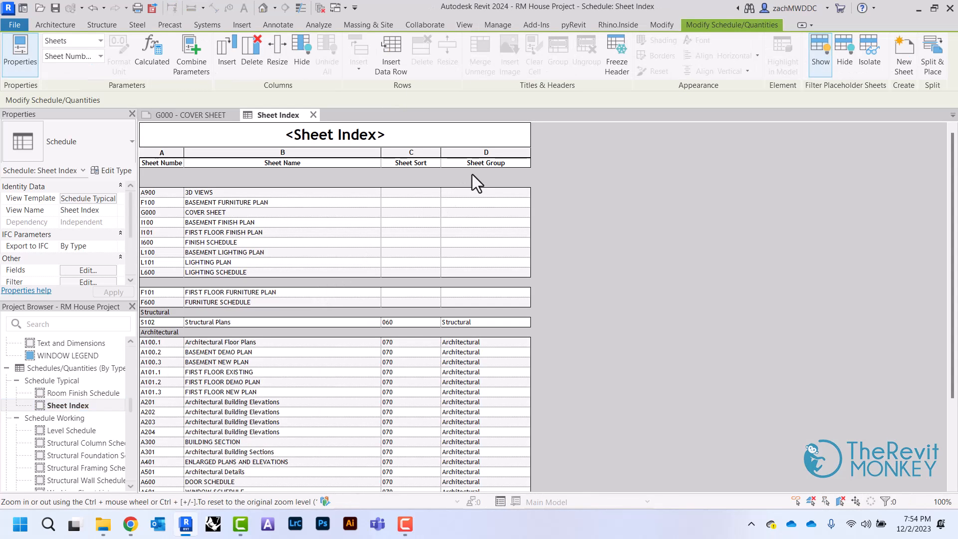
right_click(76, 409)
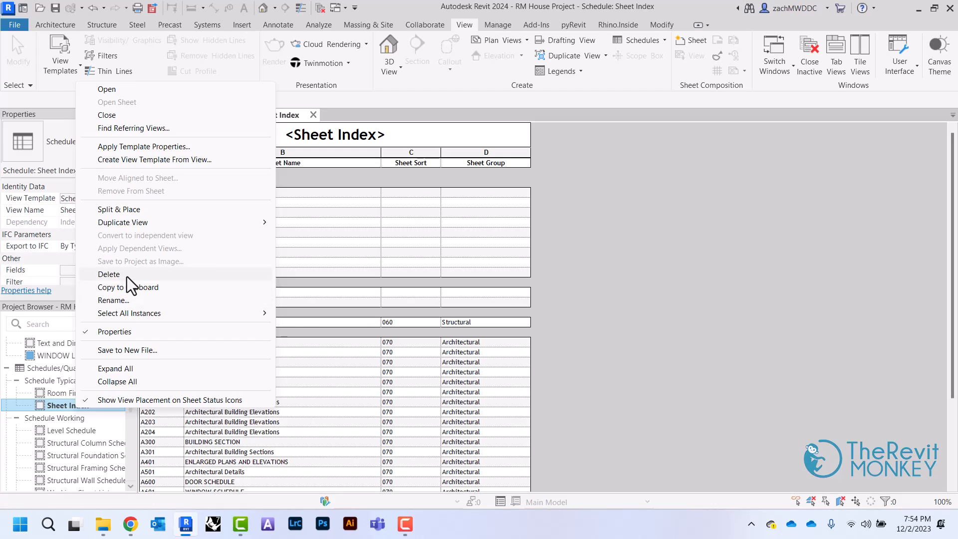
click(124, 274)
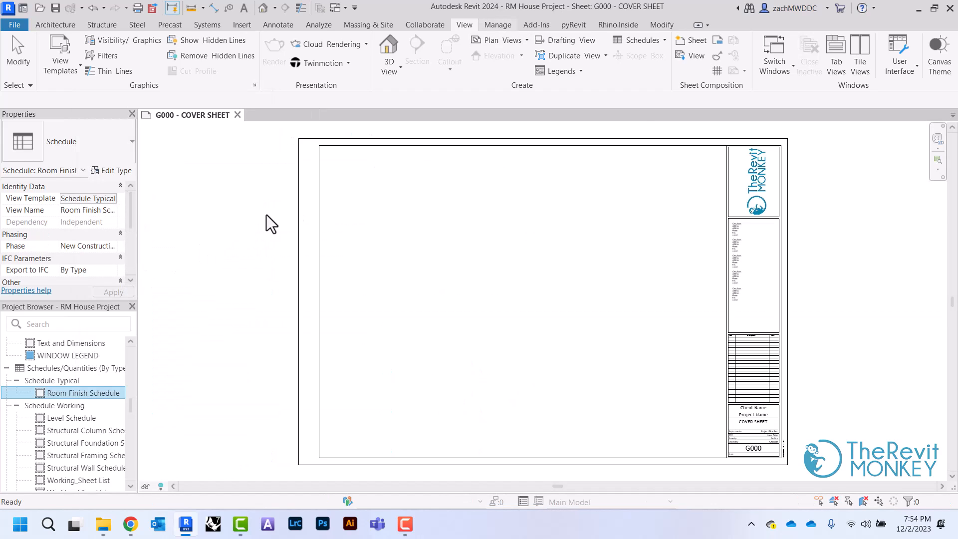
Start a new Sheet List schedule and look through its available sheet fields.
click(664, 40)
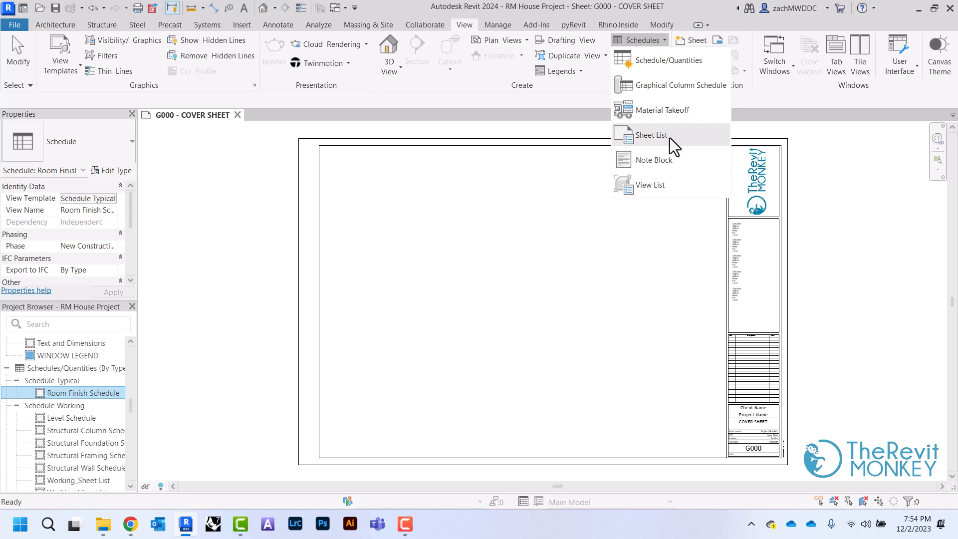
click(651, 135)
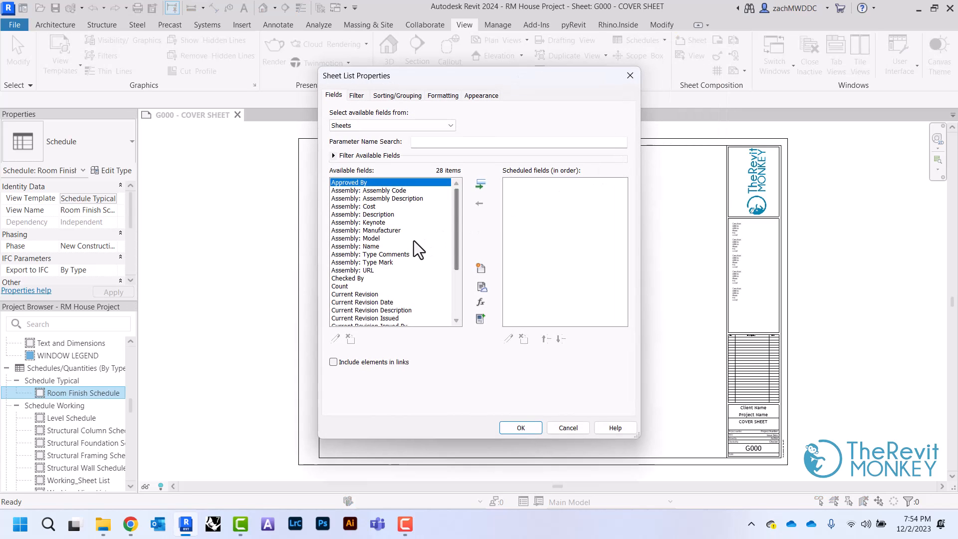
scroll(415, 241, down, 2)
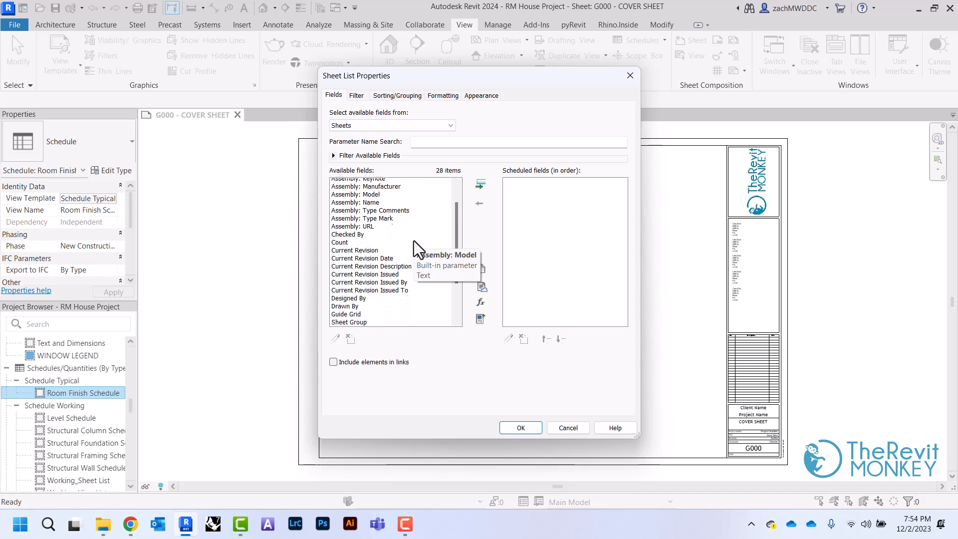
scroll(414, 241, up, 2)
scroll(406, 262, down, 4)
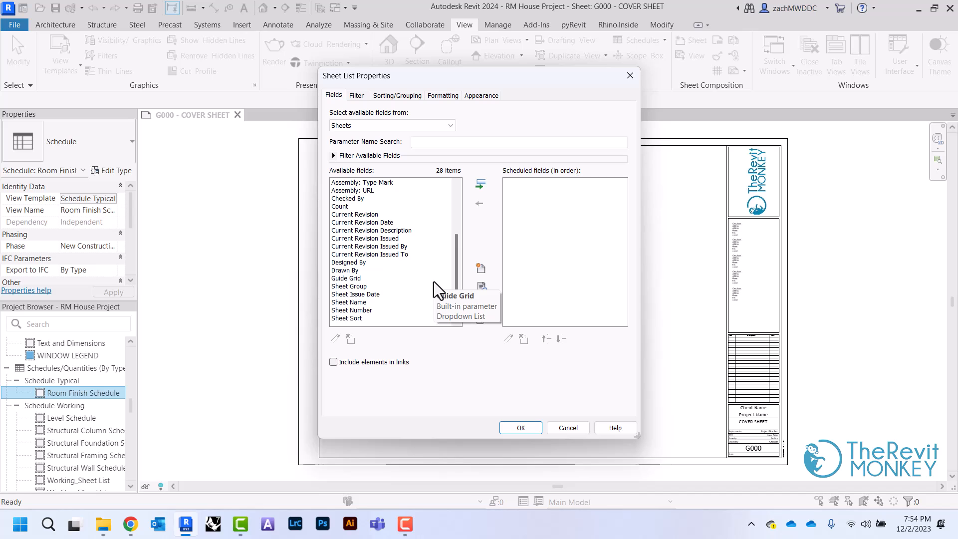
scroll(433, 282, up, 4)
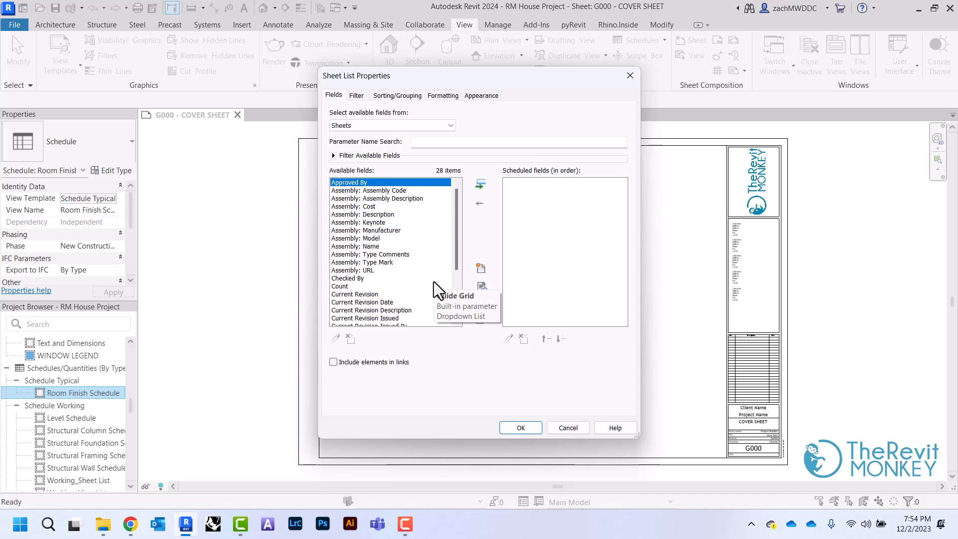
Add a new project parameter named Sheet Classification with the Text data type to the sheet list.
click(481, 268)
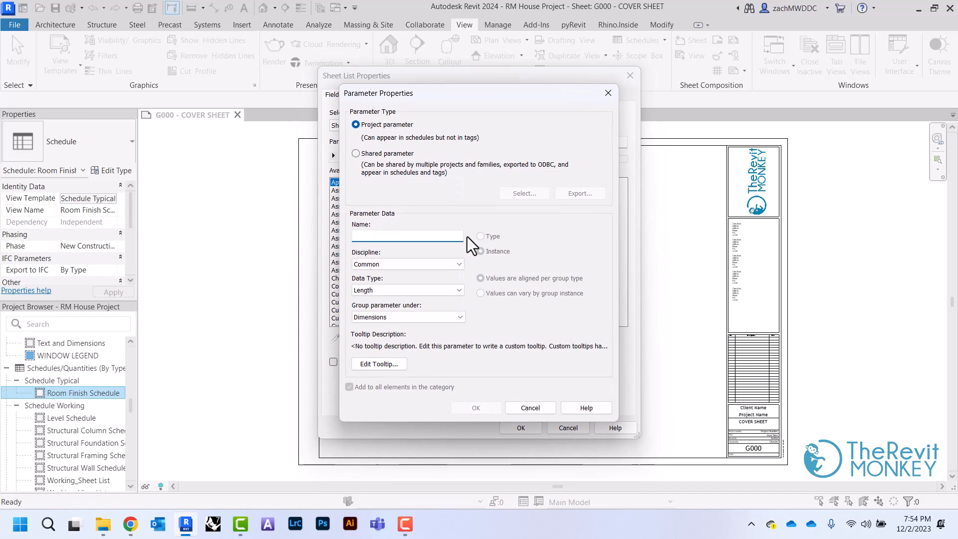
text(she)
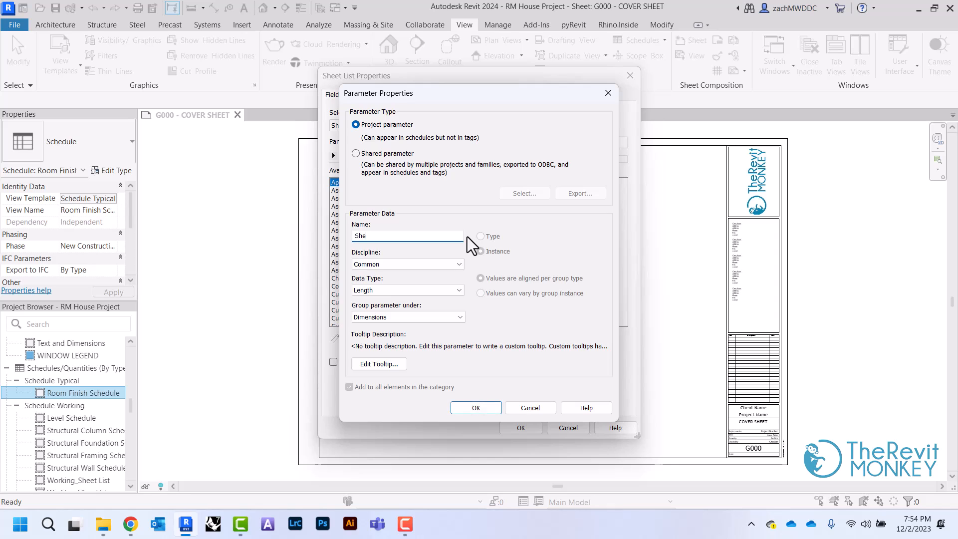
text(et Classification)
click(418, 289)
click(400, 299)
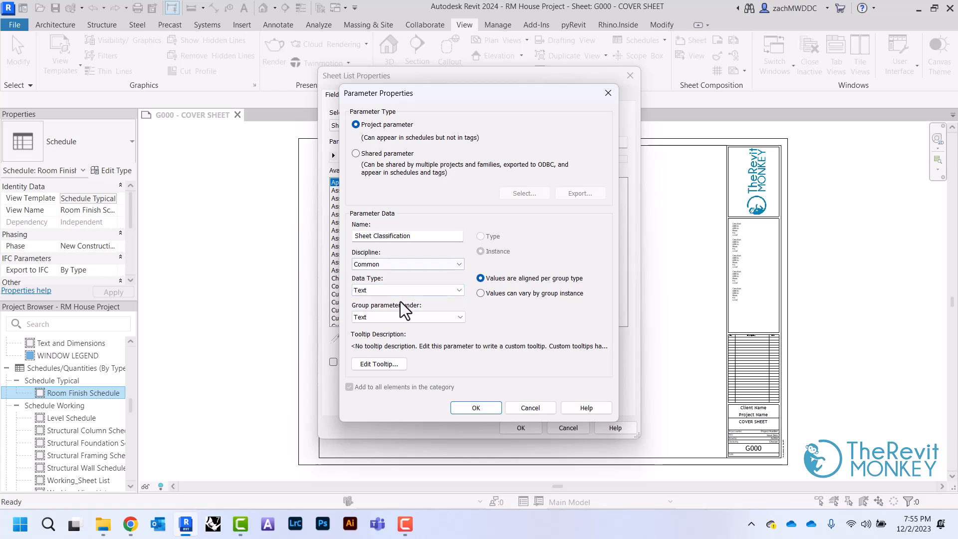
click(477, 408)
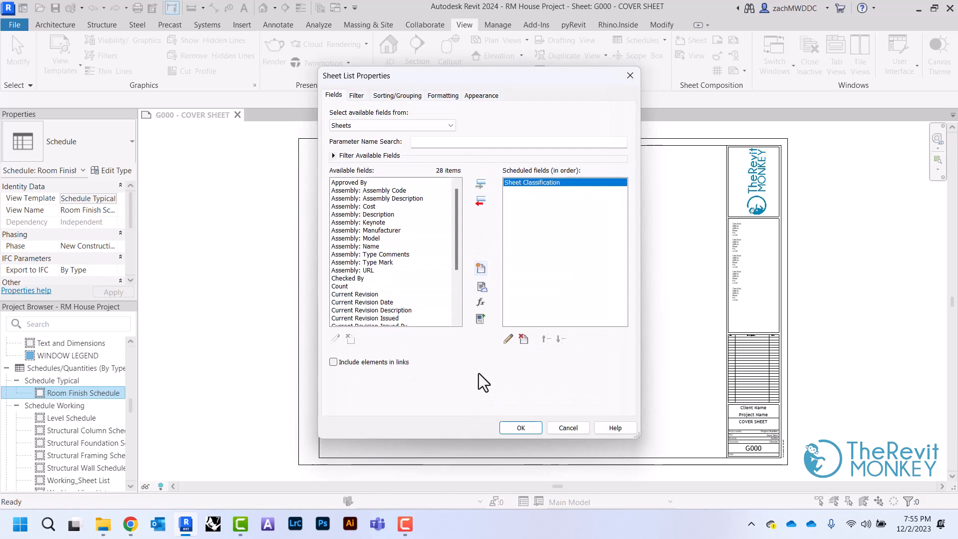
Add a new project parameter named Header with the Text data type to the sheet list.
click(481, 271)
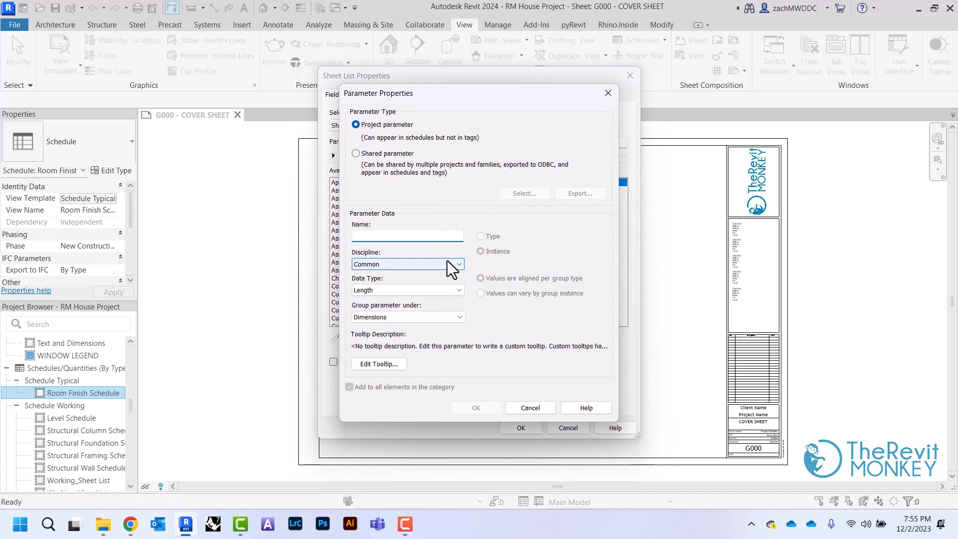
text(Header)
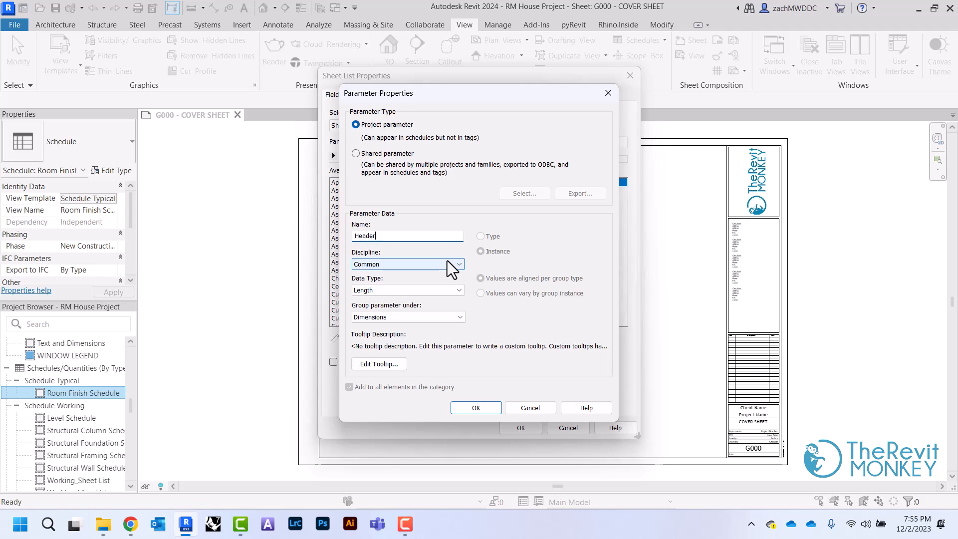
click(379, 290)
scroll(377, 297, up, 2)
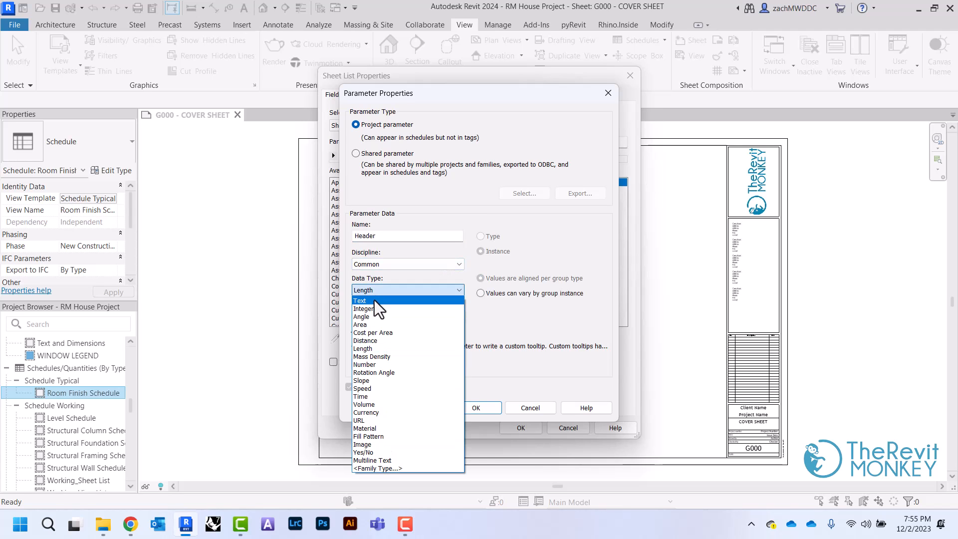
click(374, 302)
click(475, 408)
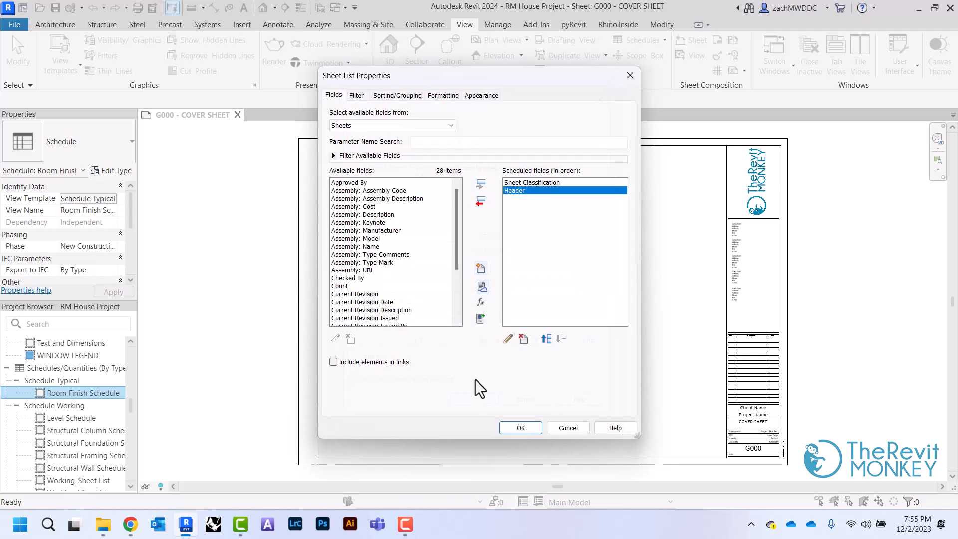
Add a new project parameter named Sequence with the Text data type to the sheet list.
click(481, 270)
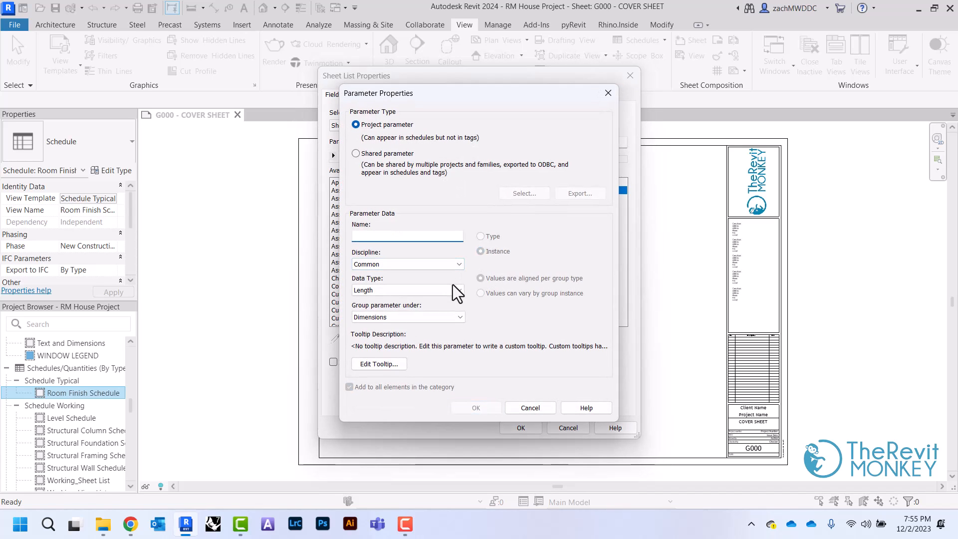
text(Se)
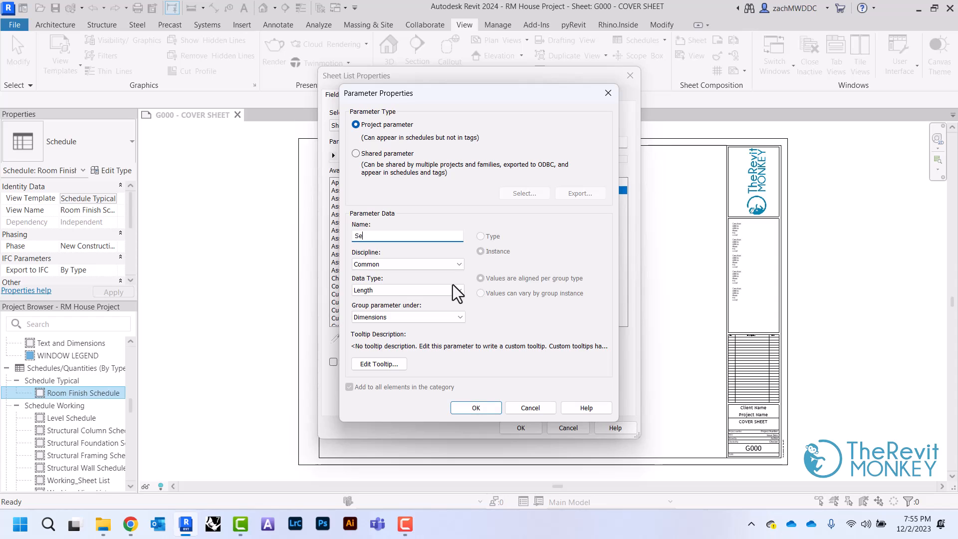
text(quence)
click(447, 288)
click(400, 299)
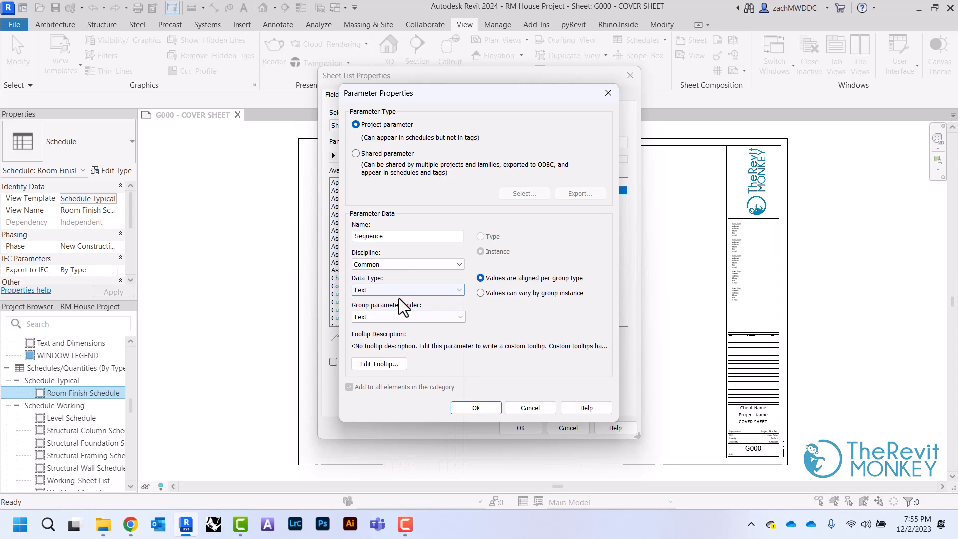
click(474, 407)
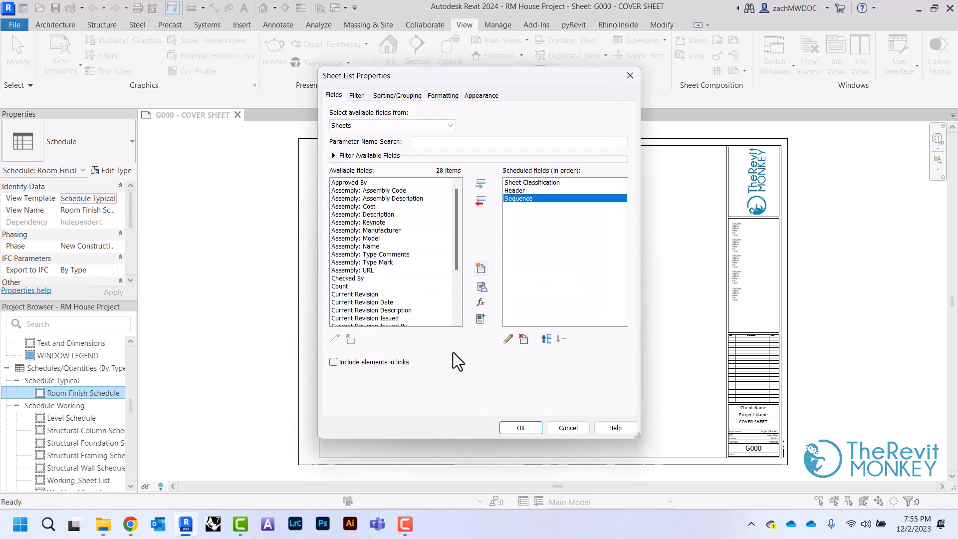
Add the Sheet Number and Sheet Name fields, in that order, below Sequence in the scheduled fields.
scroll(407, 232, down, 3)
scroll(407, 232, down, 1)
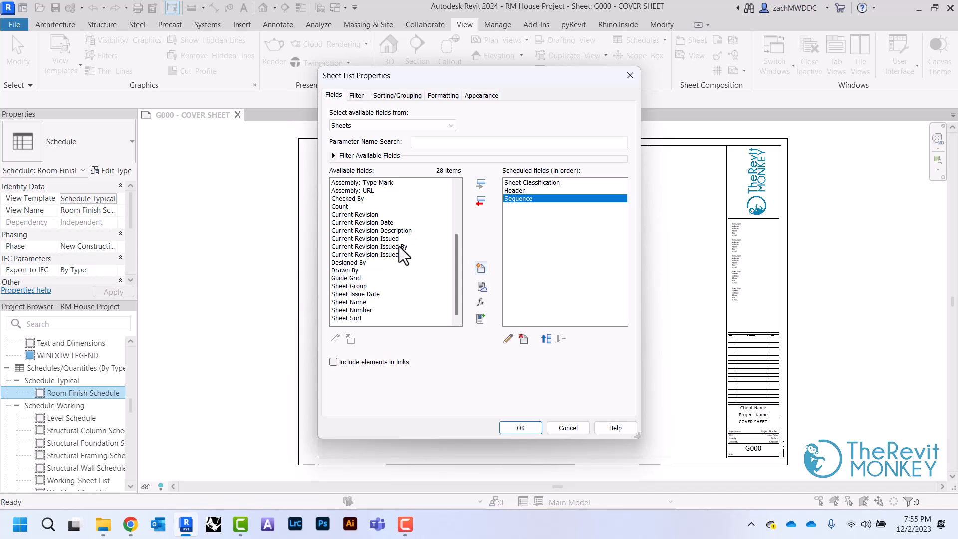
click(361, 310)
click(480, 184)
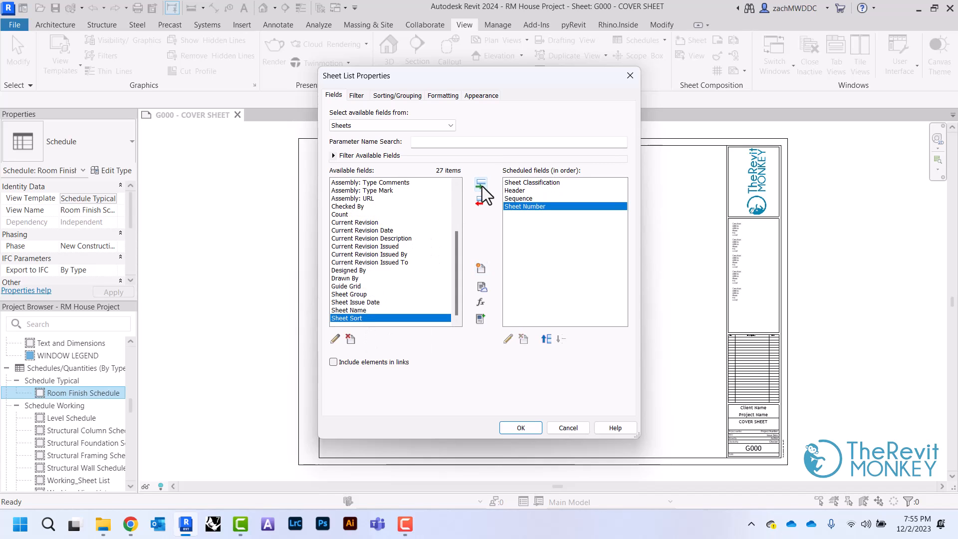
click(362, 310)
click(480, 185)
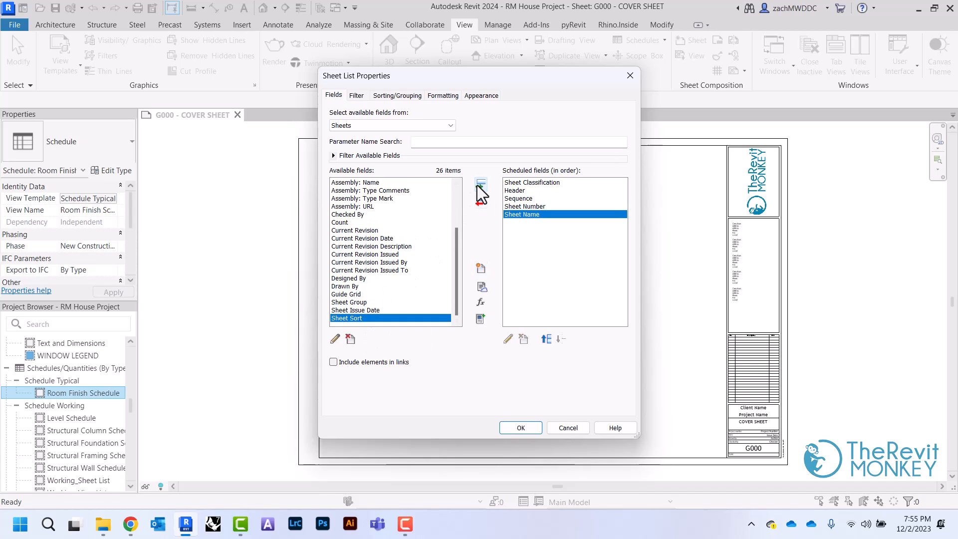
Create the sheet list with the chosen fields and widen its Sheet Name column to fit the full names.
click(532, 430)
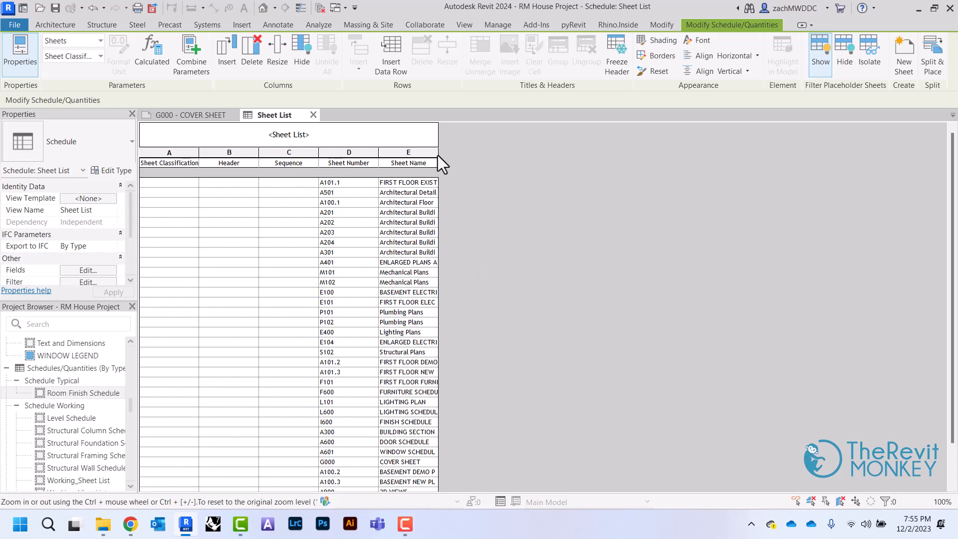
drag(438, 156, 567, 148)
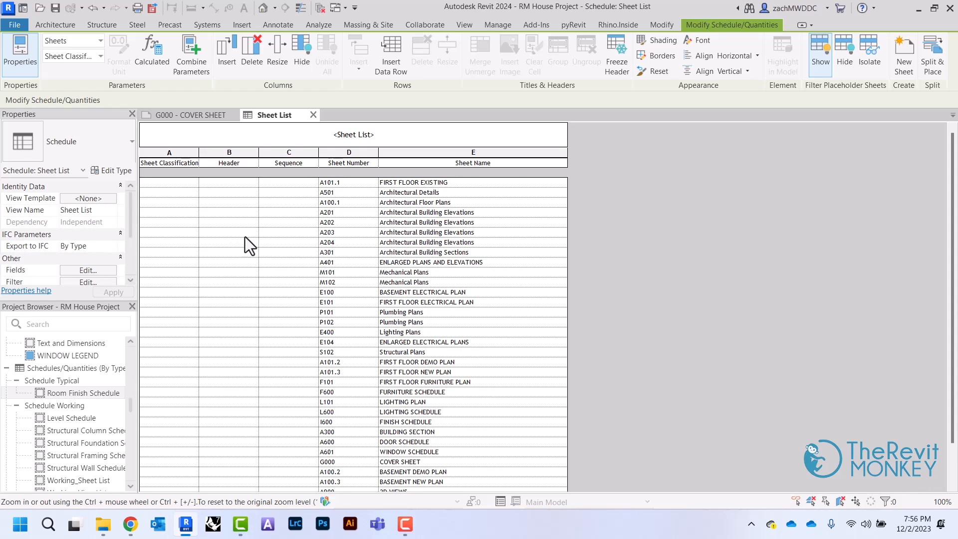
Set the Sheet Classification of sheet A101.1, FIRST FLOOR EXISTING, to 01 ARCHITECTURAL.
click(178, 185)
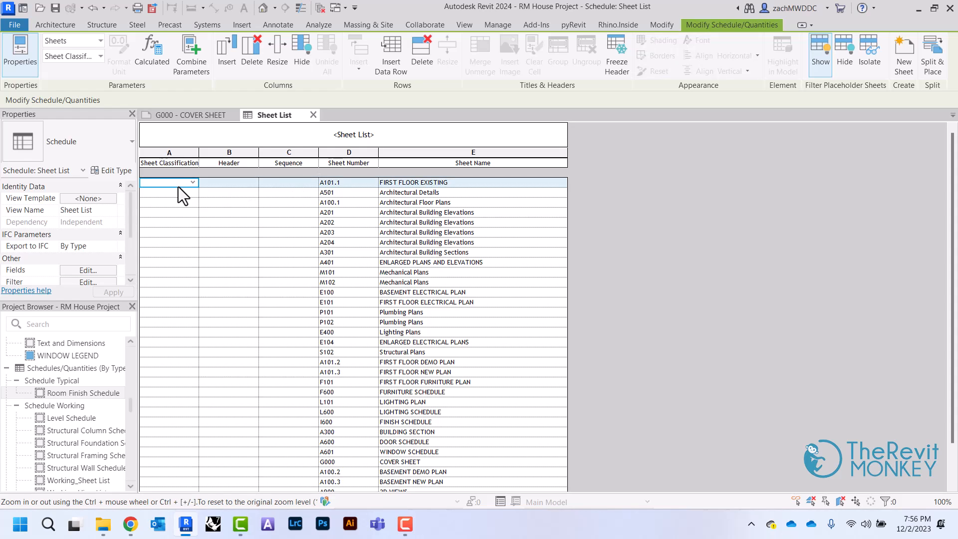
text(01 ARCHIT)
text(ECTURAL)
click(176, 234)
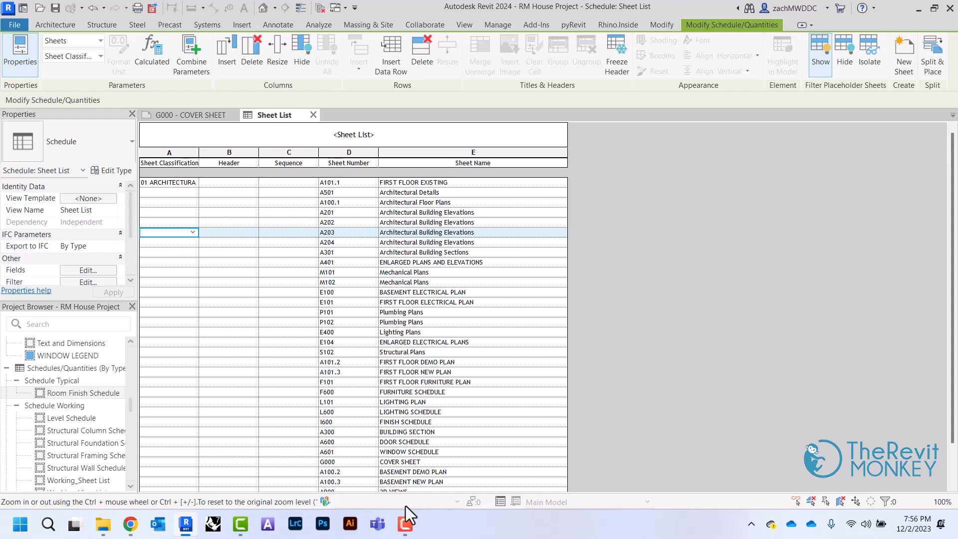
click(406, 524)
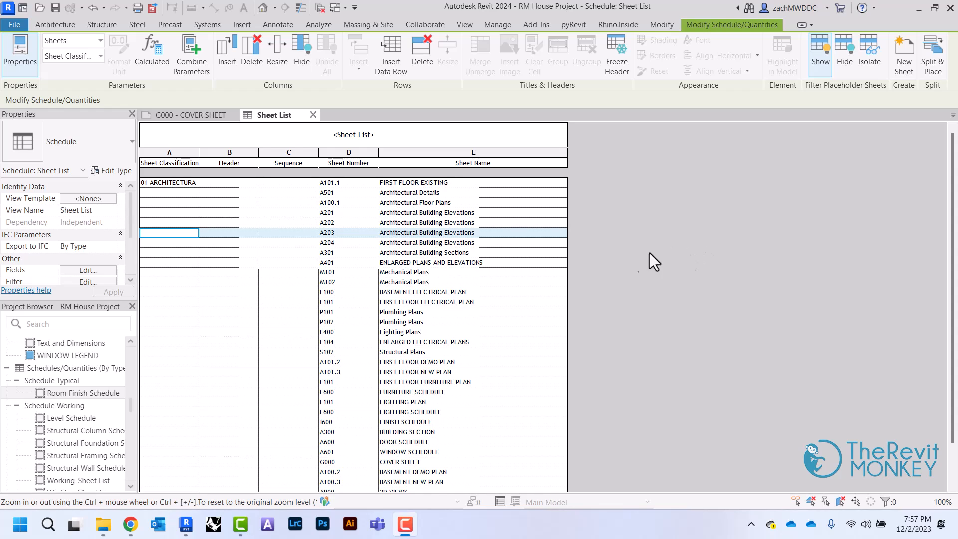
Set the Sheet Classification of sheet E100, BASEMENT ELECTRICAL PLAN, to 02 ELECTRICAL.
click(174, 293)
text(02 ELECTRICAL)
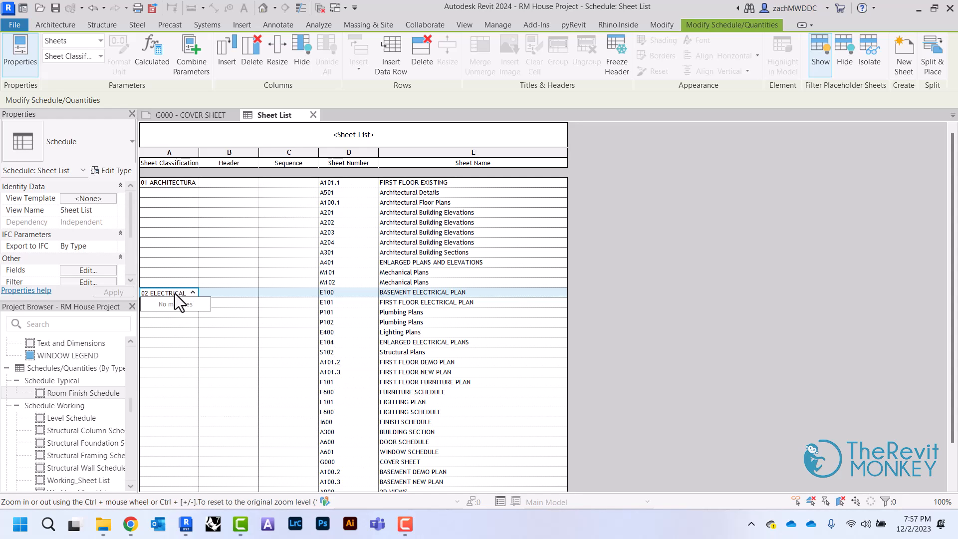
click(686, 297)
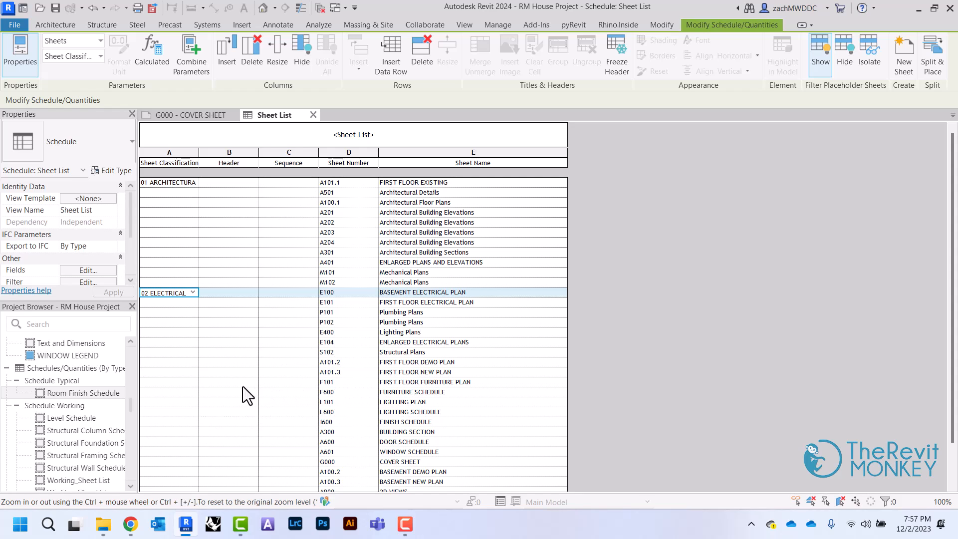
Set the Sheet Classification of sheet F101, FIRST FLOOR FURNITURE PLAN, to 03 FURNITURE.
click(181, 382)
text(03 FURNITURE)
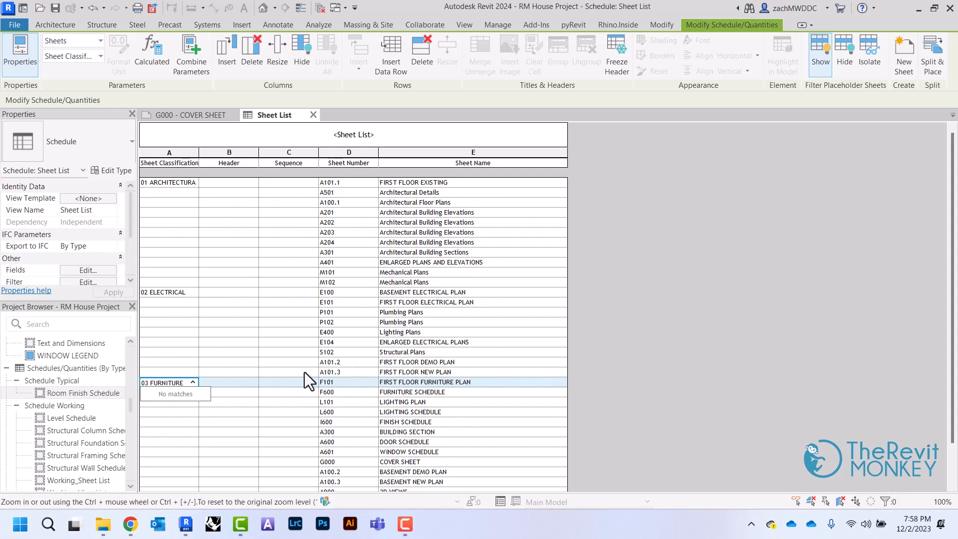
click(702, 338)
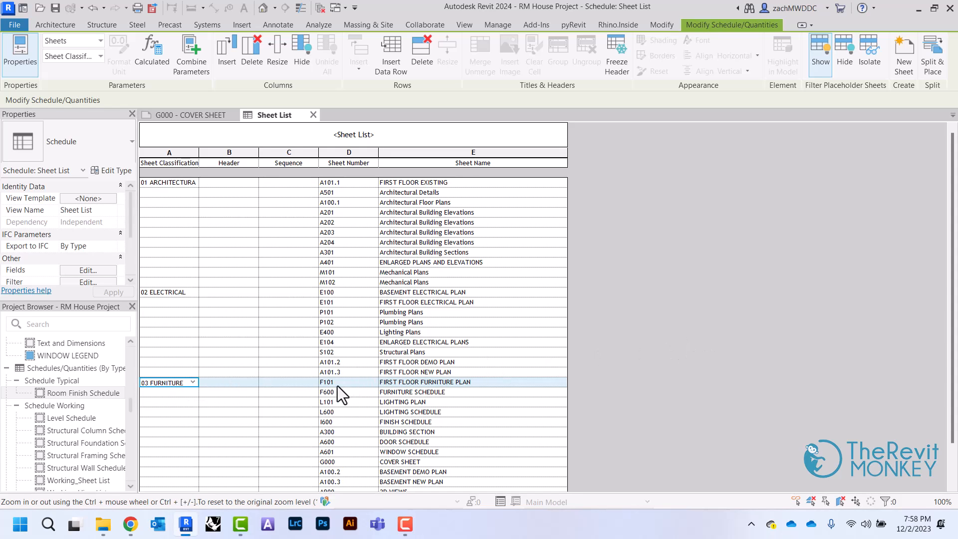
Set the Sheet Classification of sheet I100, BASEMENT FINISH PLAN, to 04 FINISH.
scroll(337, 385, down, 2)
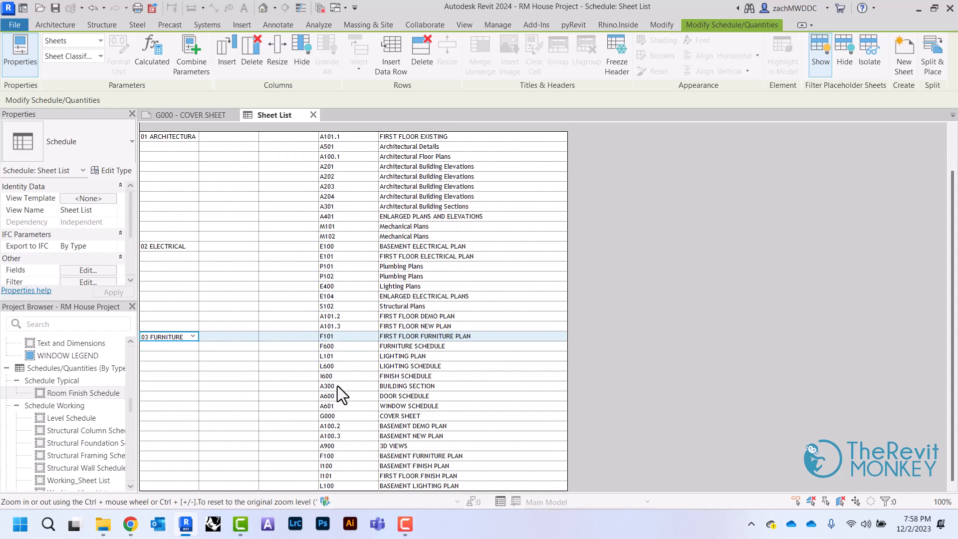
click(178, 466)
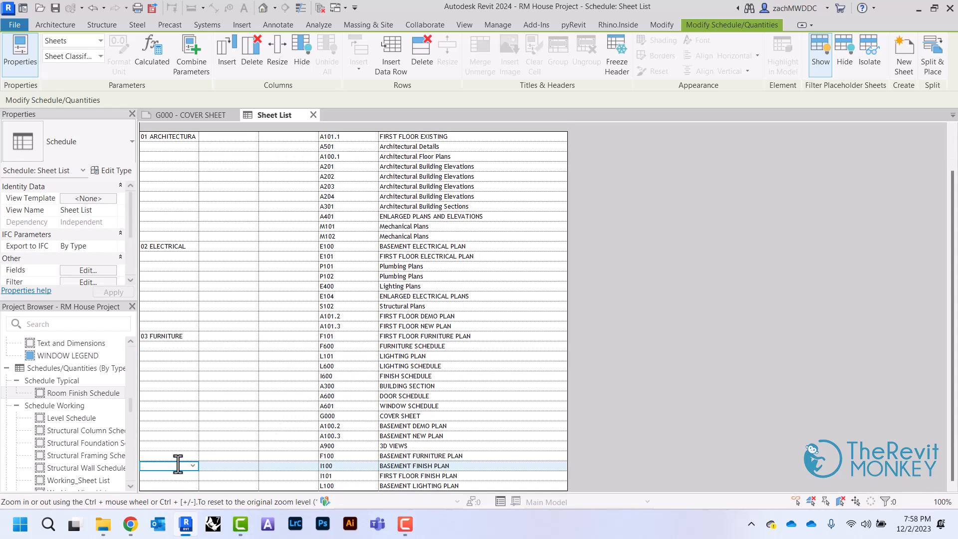
text(04 FIN)
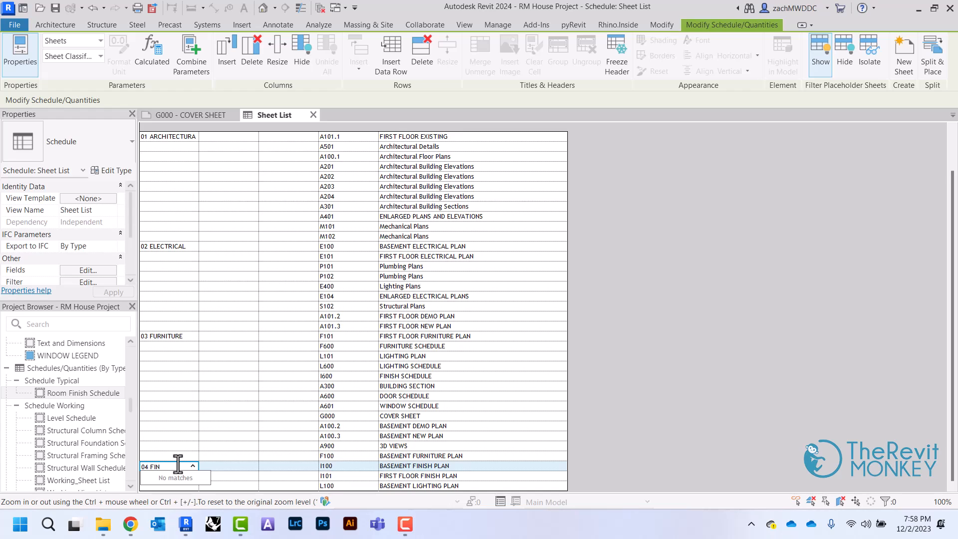
text(ISH)
click(633, 333)
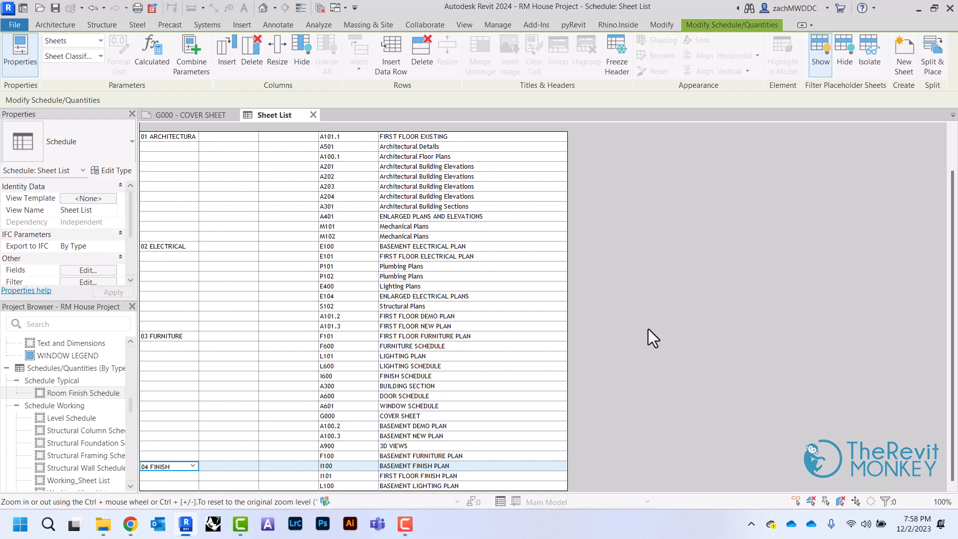
Set the Sheet Classification of sheet L100, BASEMENT LIGHTING PLAN, to 05 LIGHTING.
click(175, 486)
text(05 LIGHTING)
click(606, 266)
Delete the unneeded sheets A501, A100.1, A201 and A202 from the project through their sheet list rows.
scroll(380, 203, up, 3)
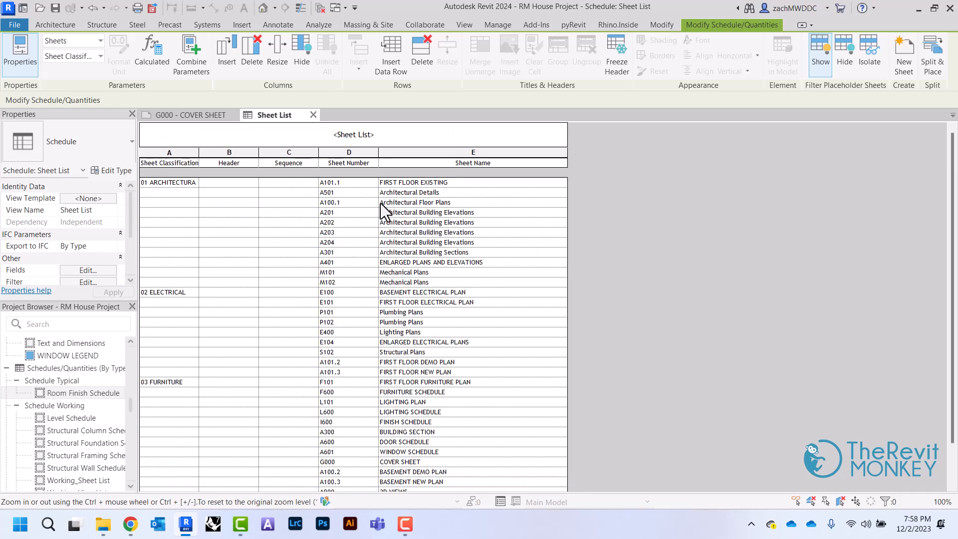
click(353, 196)
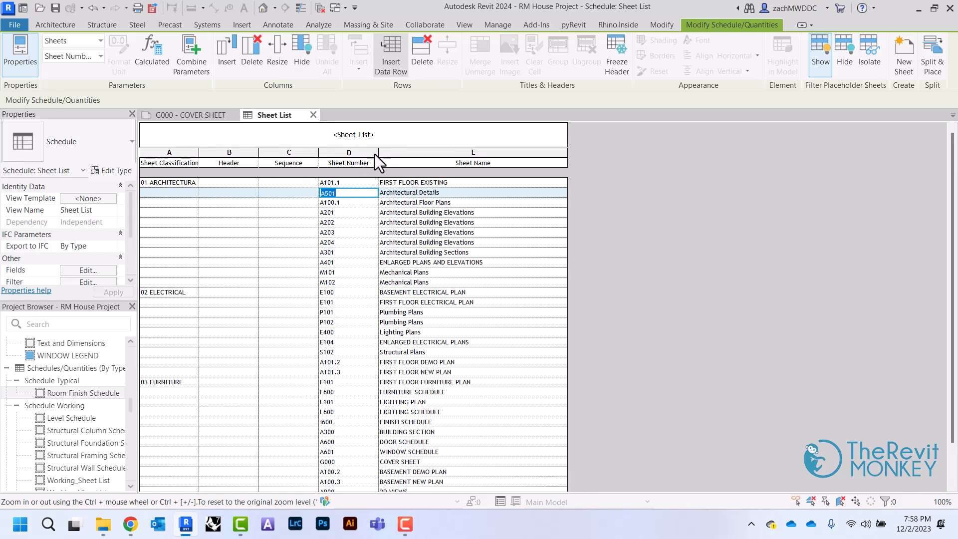
click(423, 58)
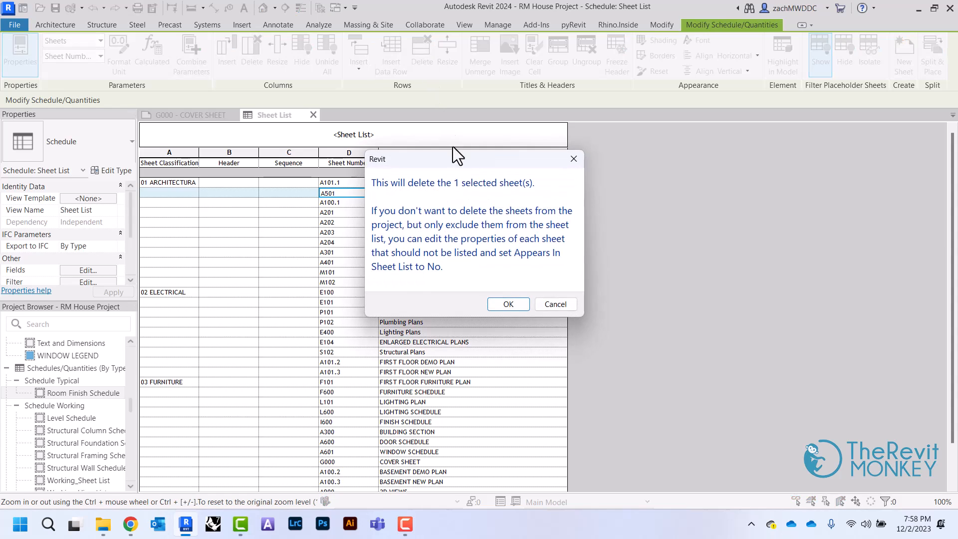
click(508, 305)
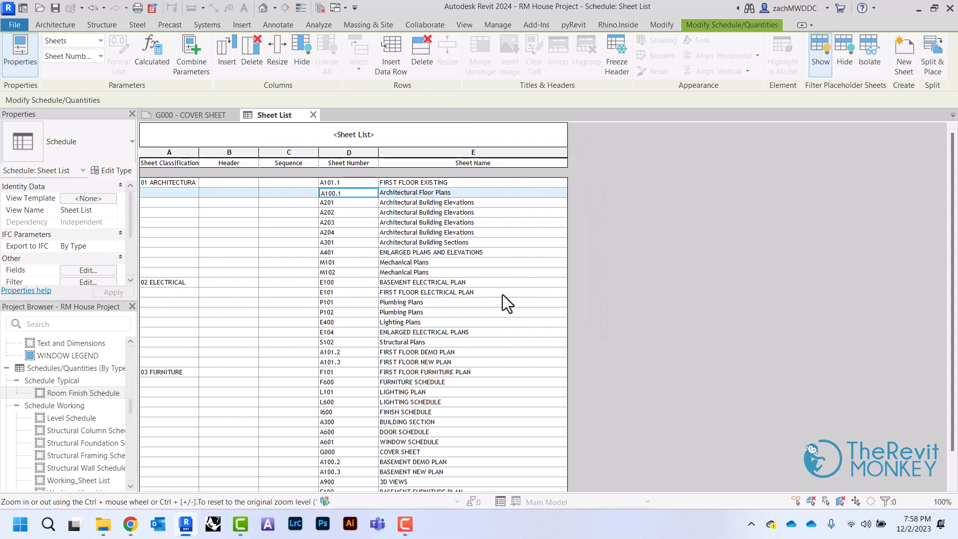
click(423, 57)
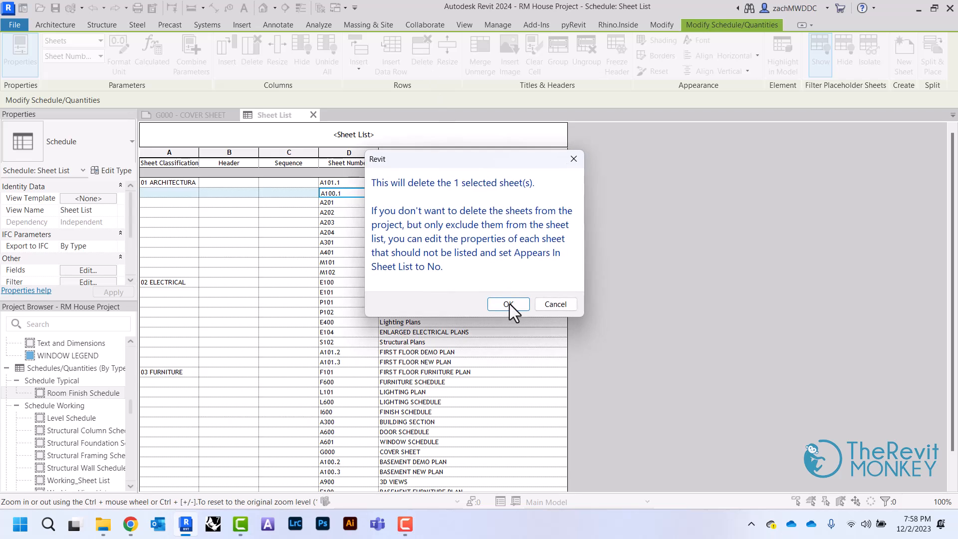
click(508, 304)
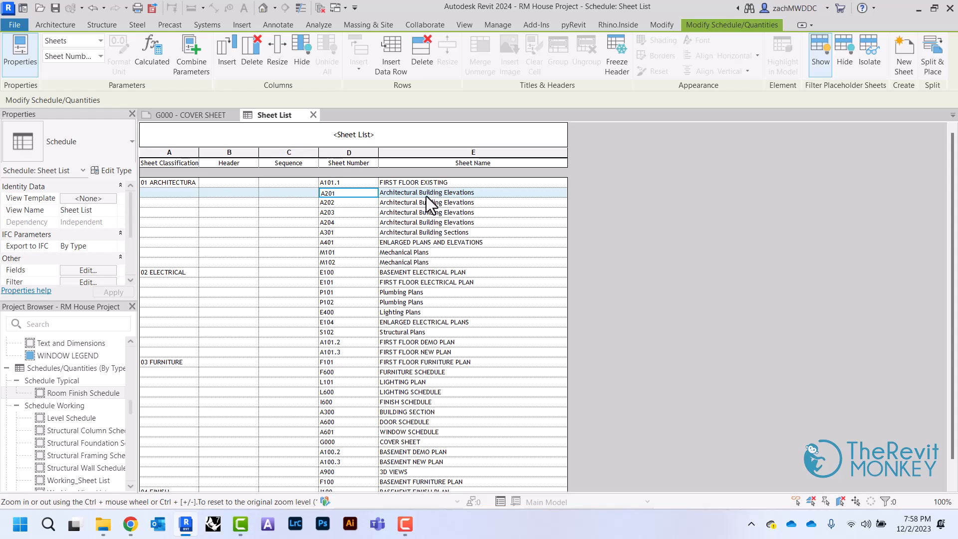
click(420, 63)
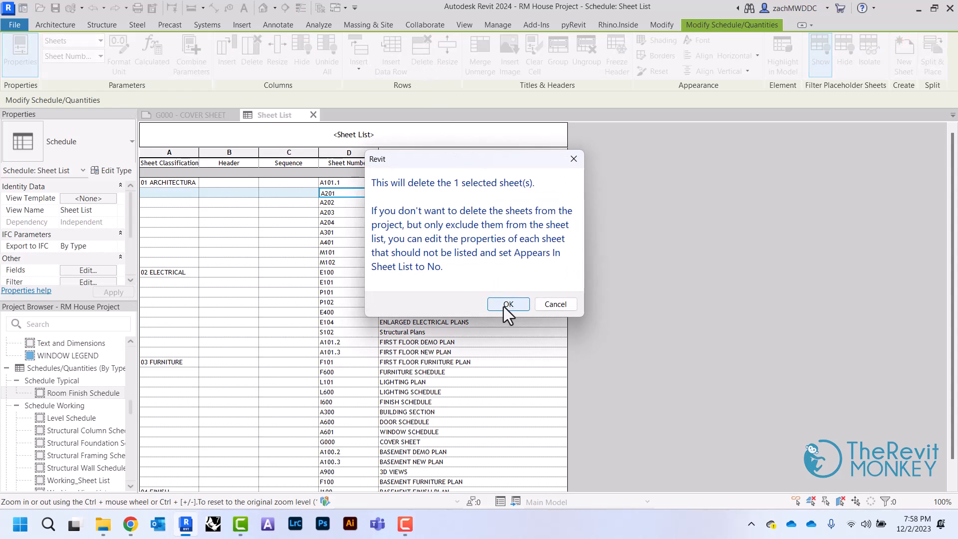
click(506, 302)
click(422, 61)
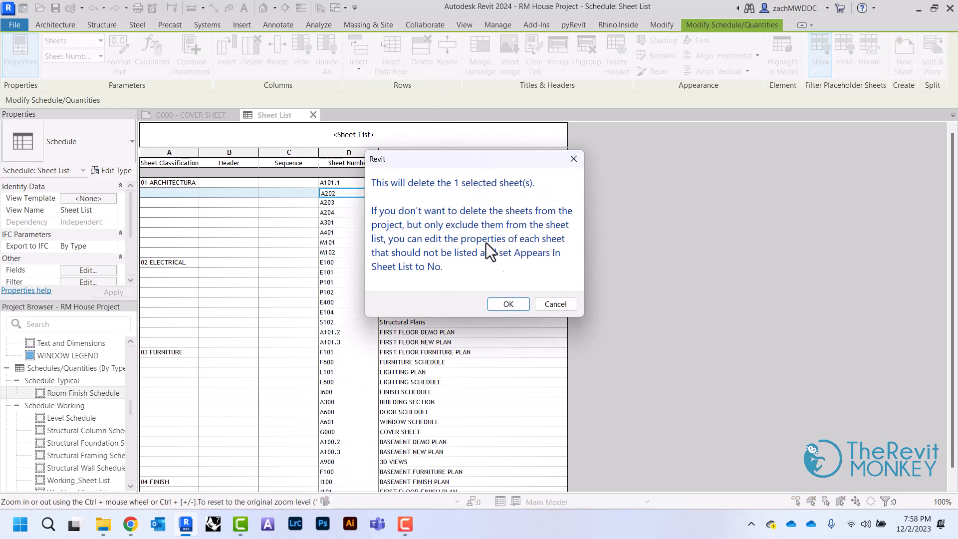
click(507, 304)
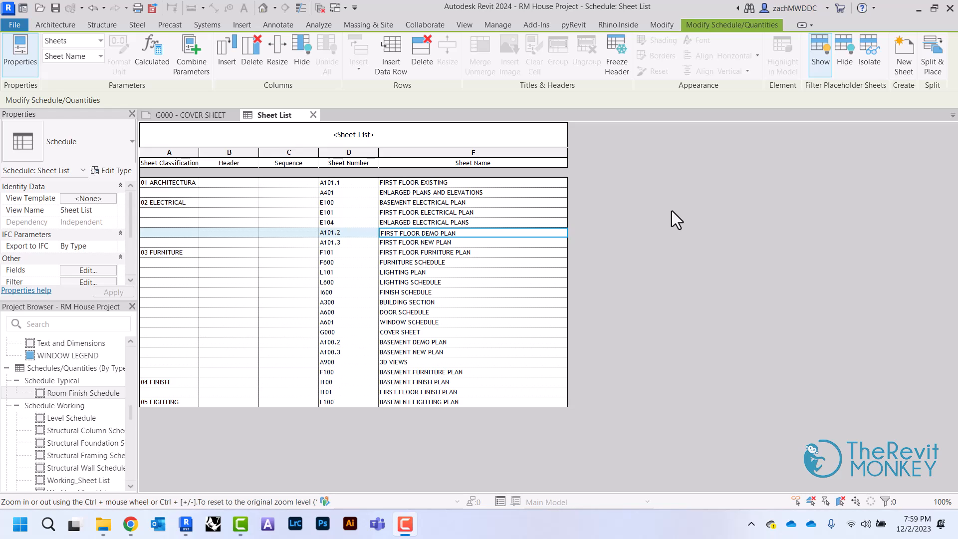
Sort the sheet list by Sheet Classification in ascending order.
scroll(94, 272, down, 2)
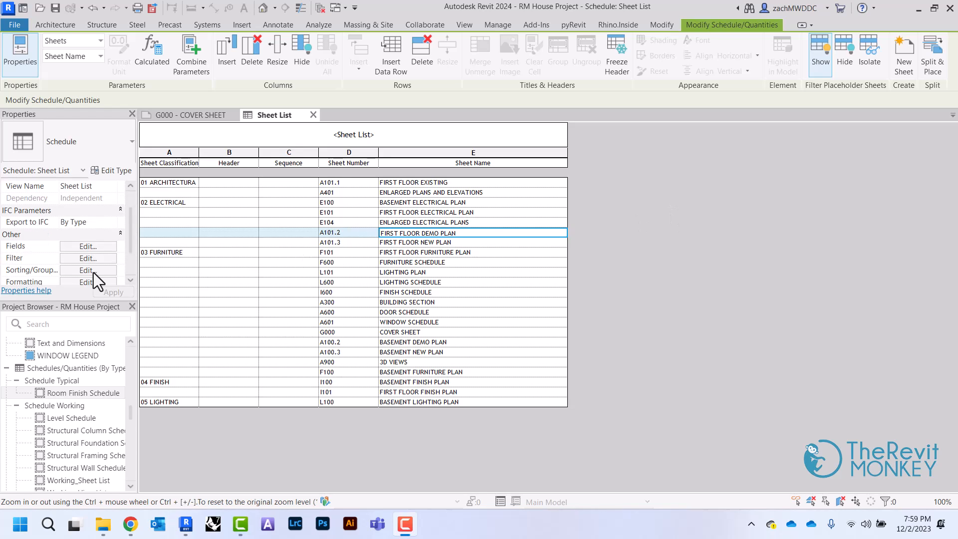
click(94, 272)
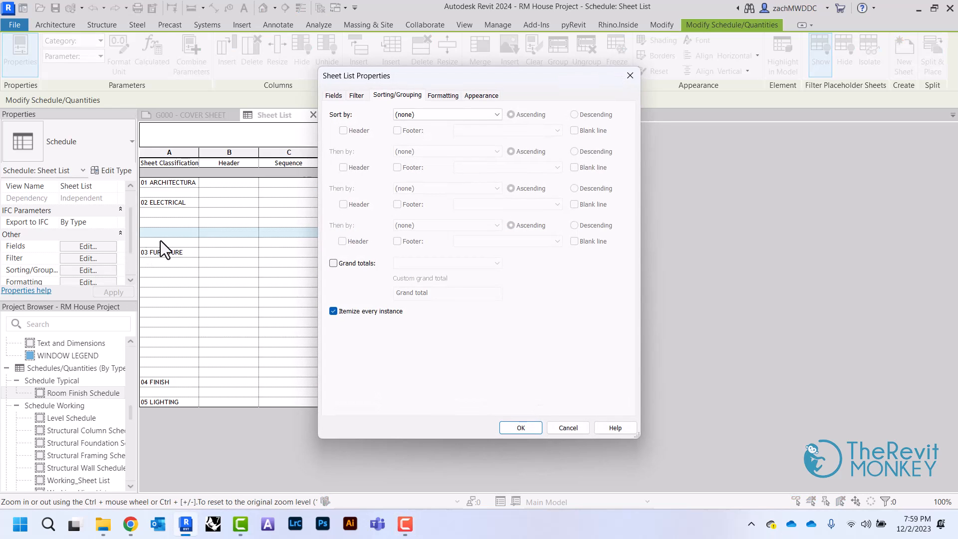
drag(504, 77, 619, 81)
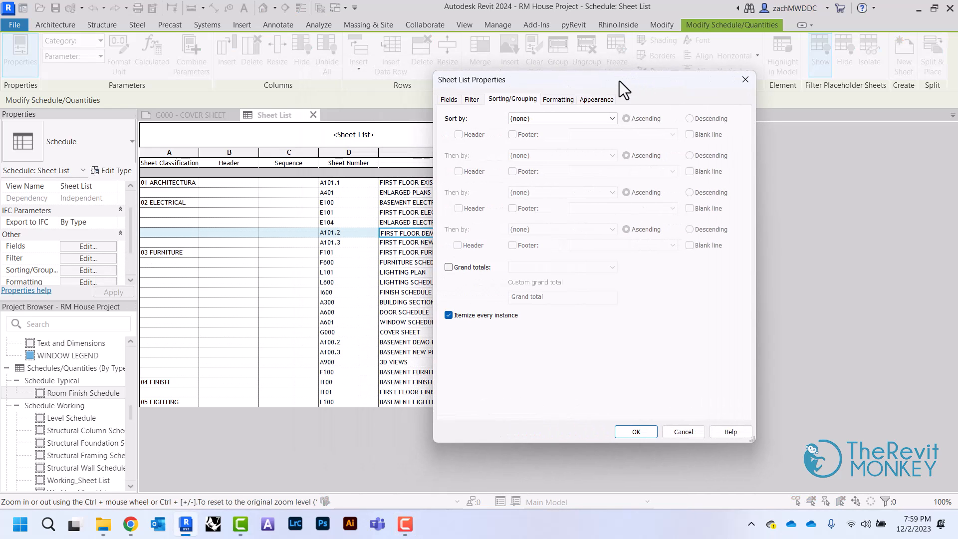
click(561, 122)
click(562, 135)
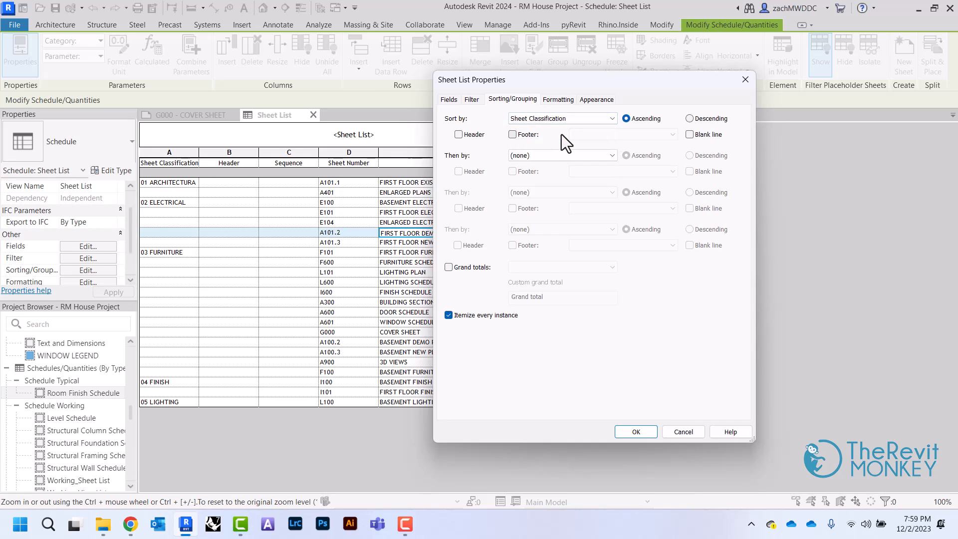
click(636, 432)
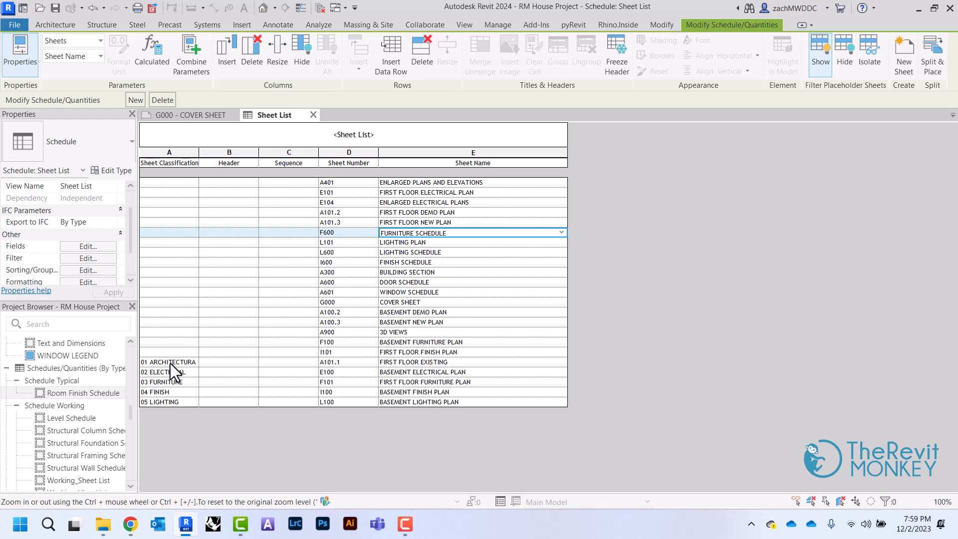
Set the Sheet Classification of sheets A401, A101.2 and A101.3 to the existing value 01 ARCHITECTURAL.
click(174, 182)
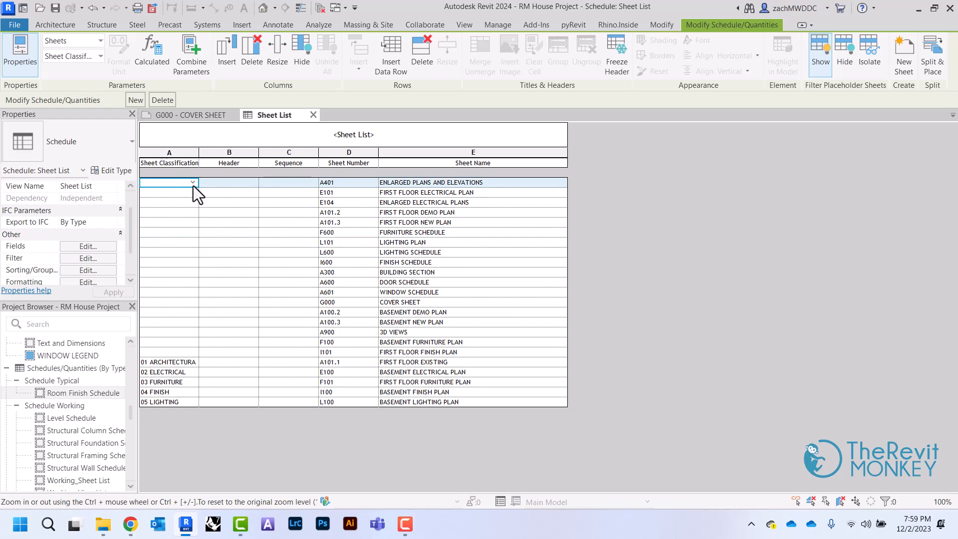
click(193, 185)
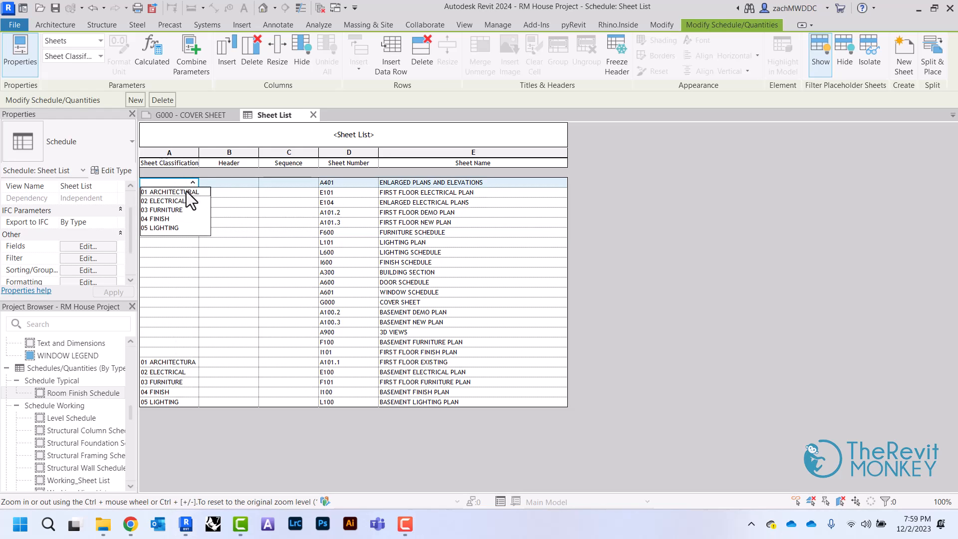
click(187, 190)
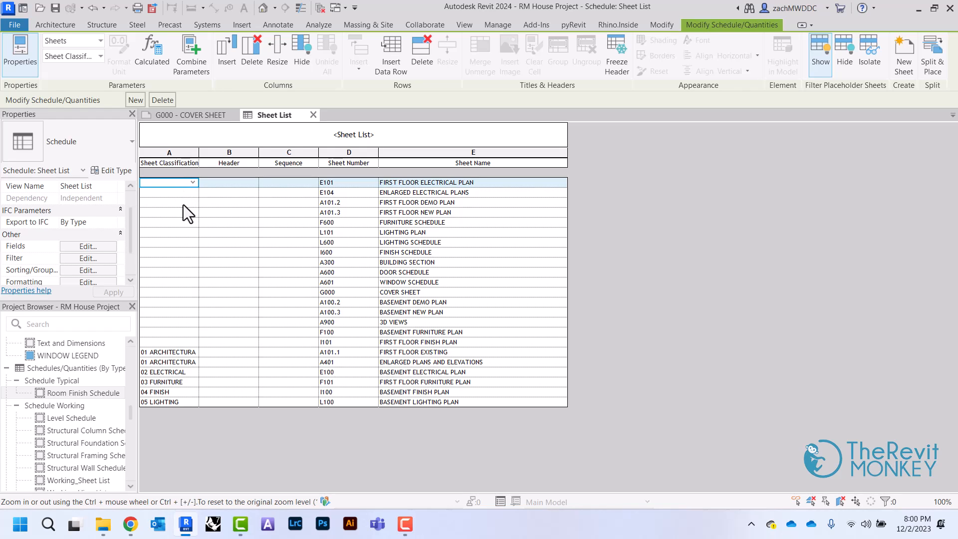
click(184, 203)
click(193, 202)
click(187, 211)
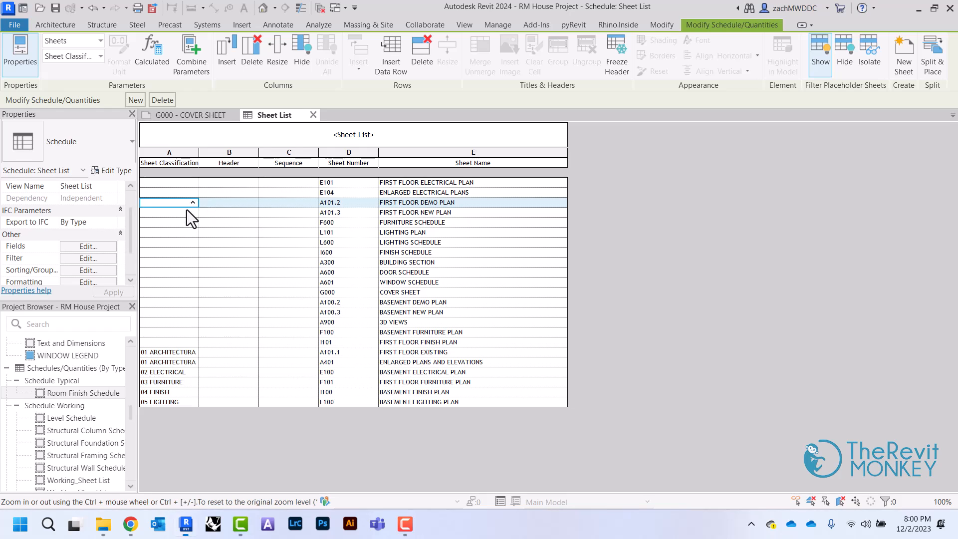
click(192, 202)
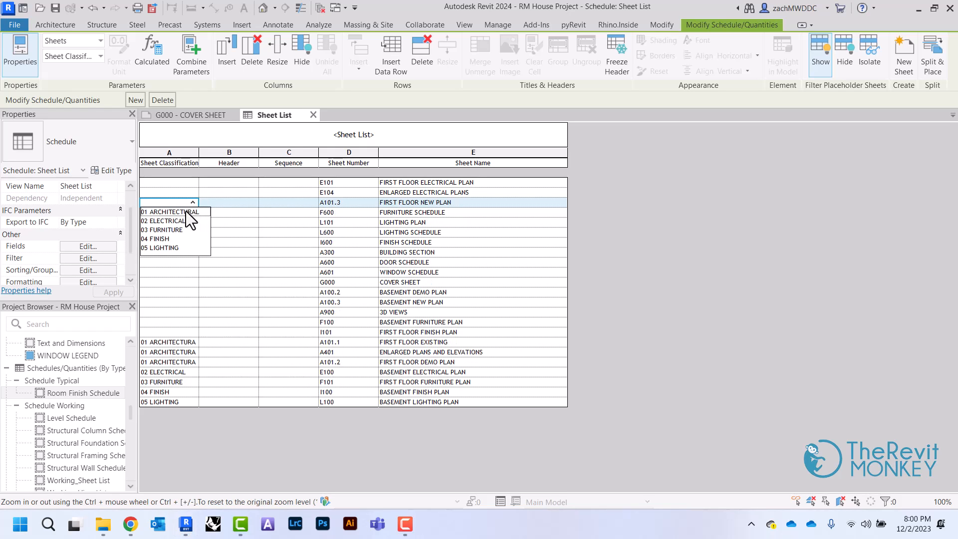
click(186, 211)
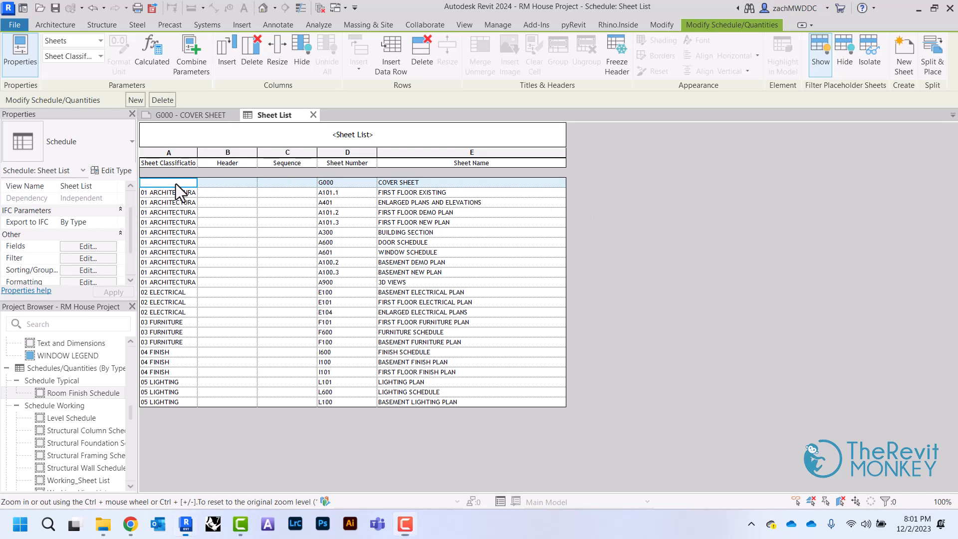
Set the Sheet Classification of sheet G000, COVER SHEET, to 00 GENERAL and its Header to GENERAL.
text(00 GENERAL)
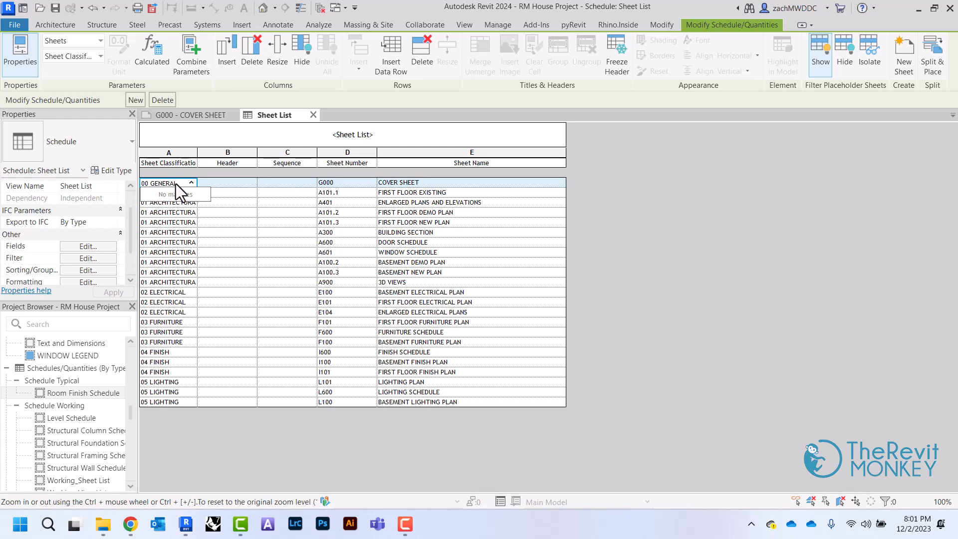
click(665, 262)
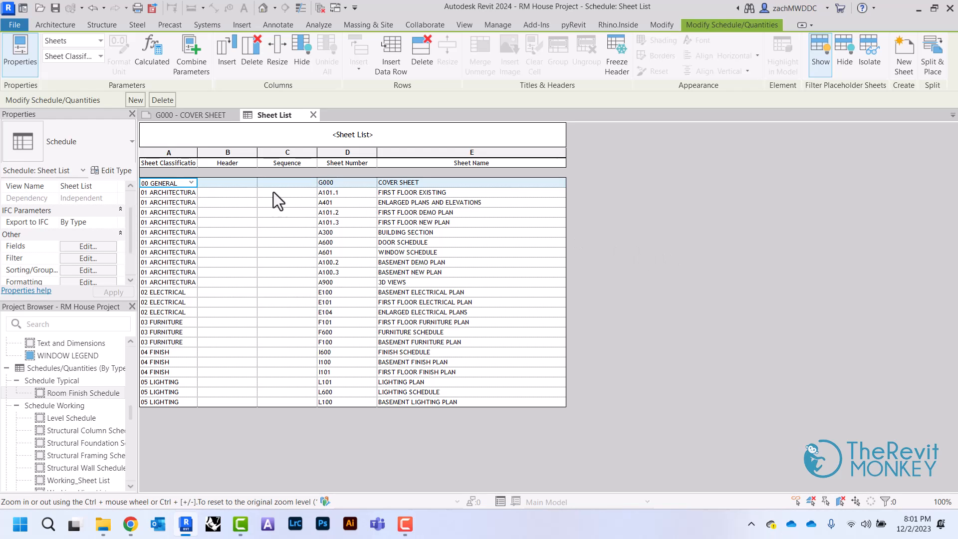
click(223, 184)
text(GENE)
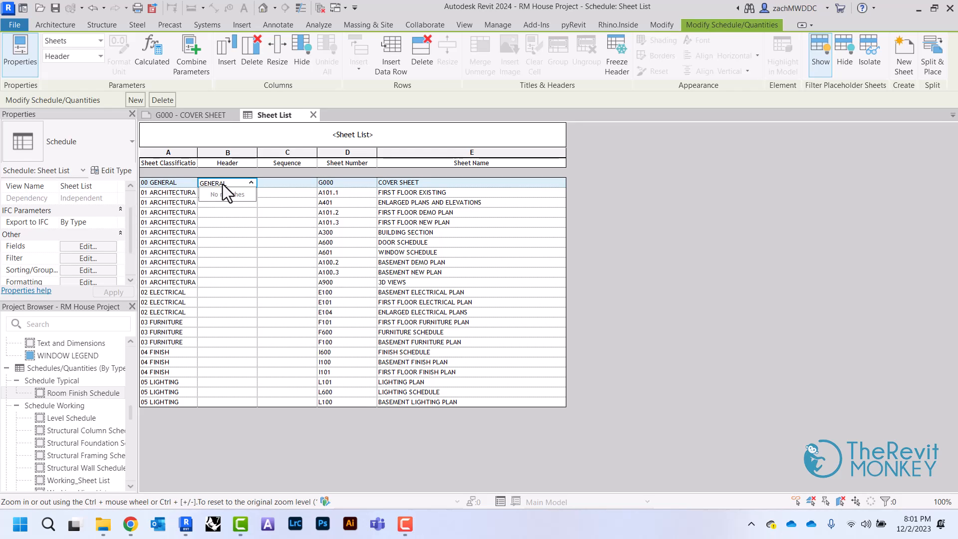
text(RAL)
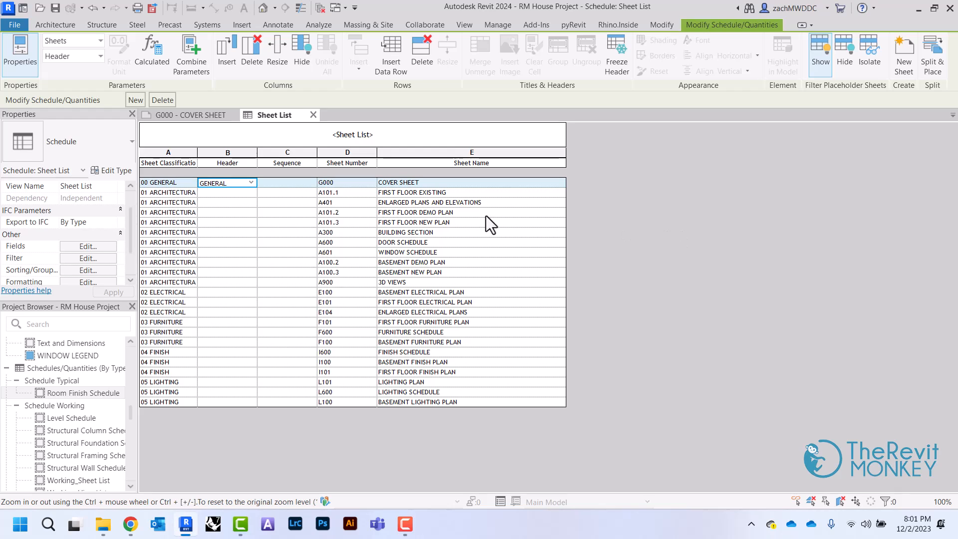
Set the Header of sheet A101.1, FIRST FLOOR EXISTING, to ARCHITECTURAL and of sheet E100, BASEMENT ELECTRICAL PLAN, to ELECTRICAL.
click(218, 196)
text(ARCH)
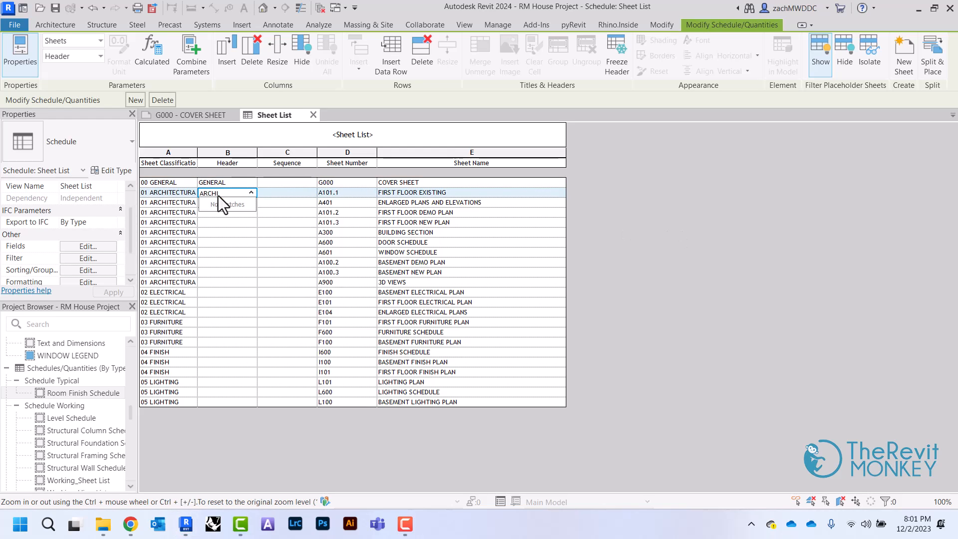
text(ITECTURAL)
click(217, 304)
click(217, 294)
text(ELECTRICAL)
click(235, 342)
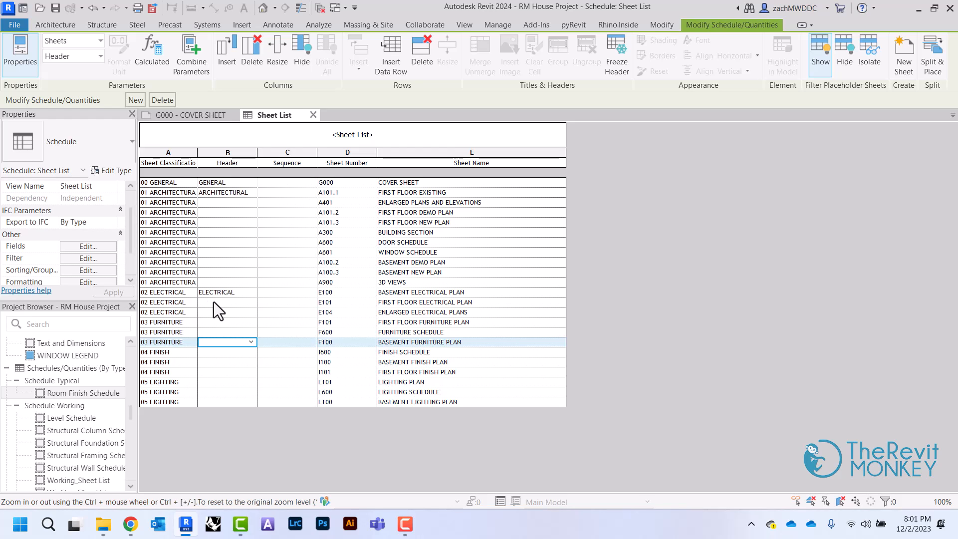
Set the Header of sheet F101, FIRST FLOOR FURNITURE PLAN, to FURNITURE and of sheet I600, FINISH SCHEDULE, to FINISH.
click(212, 322)
text(FURNITURE)
click(702, 322)
click(208, 343)
click(208, 351)
text(FINISH)
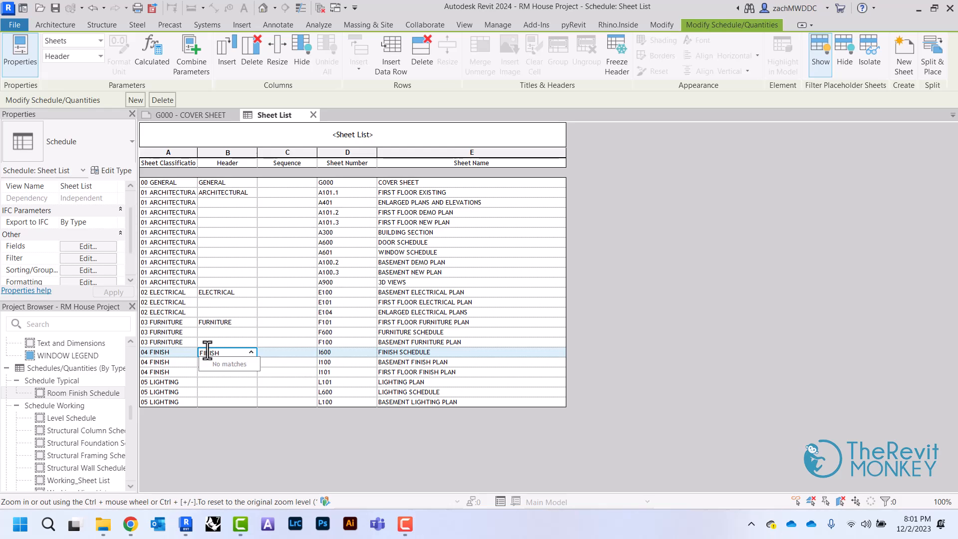
Set the Header of sheet L101, LIGHTING PLAN, to LIGHTING.
click(206, 385)
text(LIGHTING)
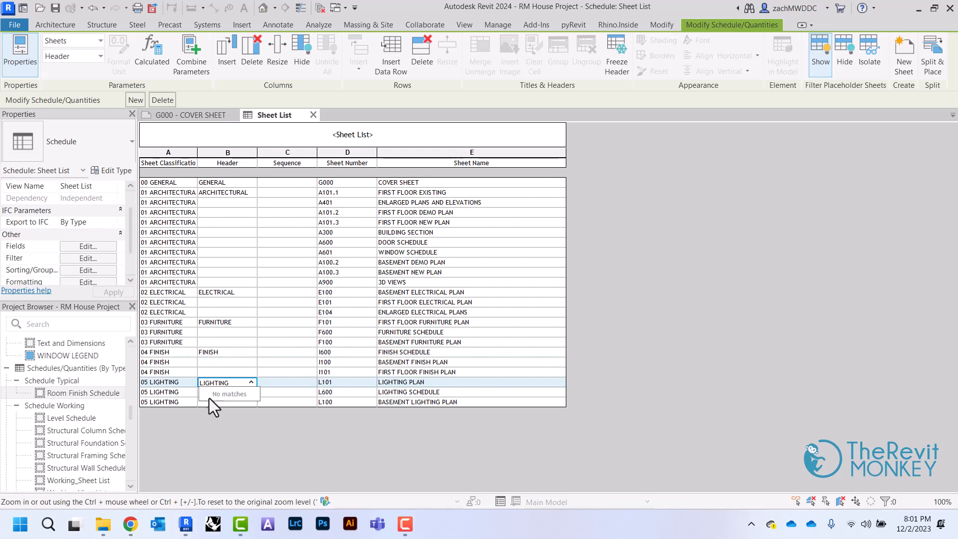
click(222, 448)
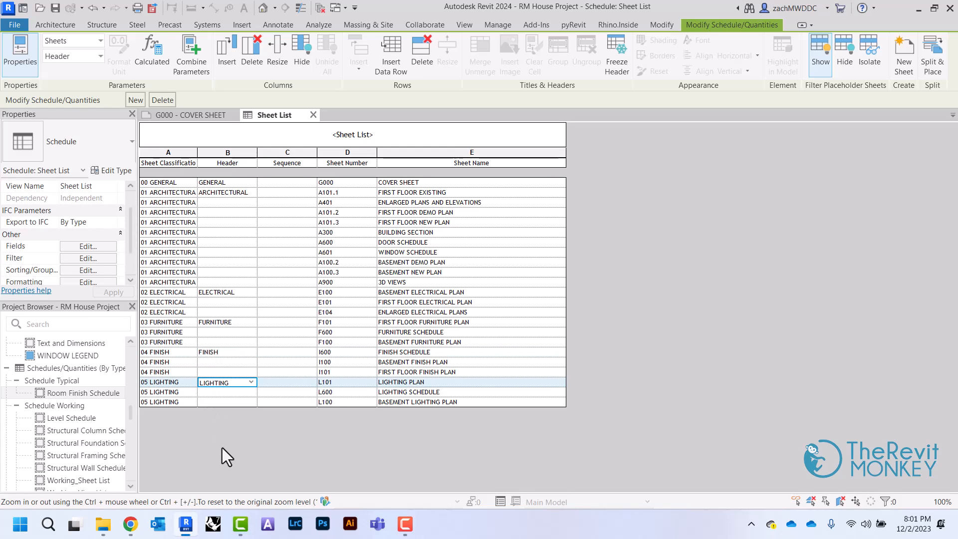
Add Header as the schedule's second sorting level, ascending, with a group header shown.
click(83, 273)
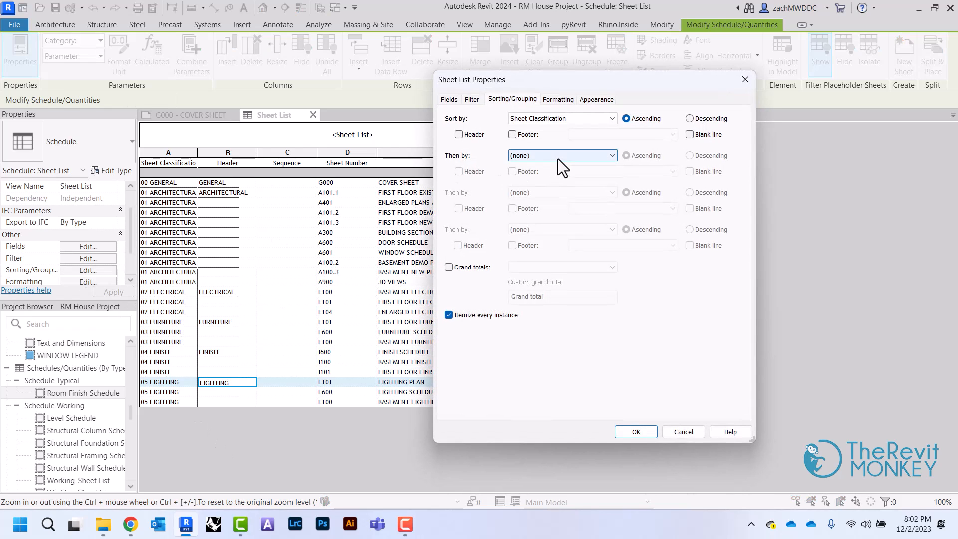
click(558, 159)
click(555, 180)
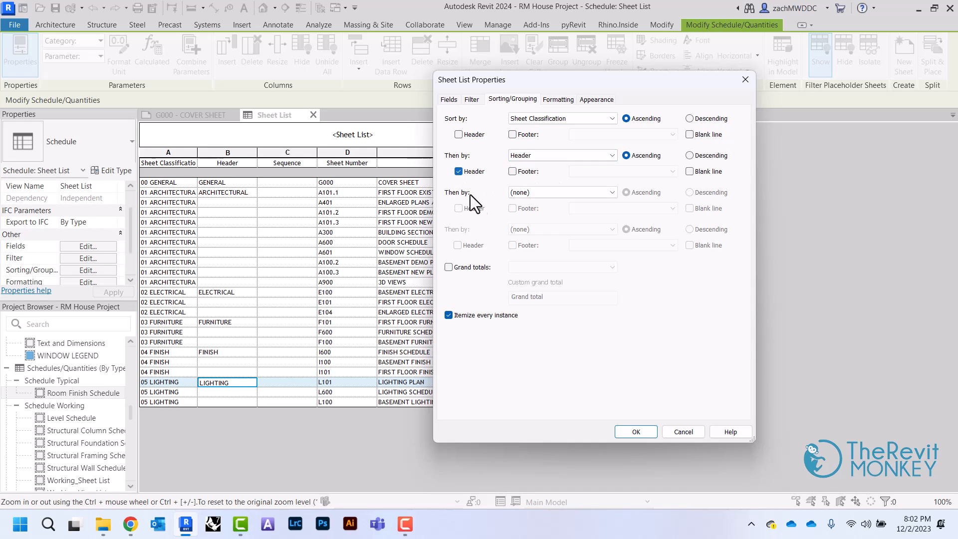
click(624, 430)
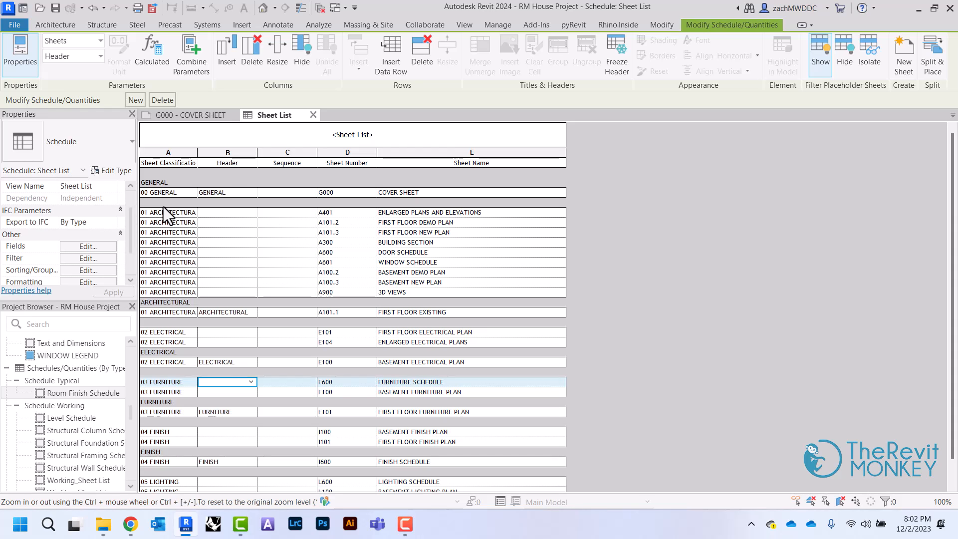
Set the Header of the remaining 01 ARCHITECTURAL sheets (A401, A101.2, A101.3, A300, A600, A601, A100.2, A100.3, A900) to ARCHITECTURAL.
click(242, 213)
click(251, 212)
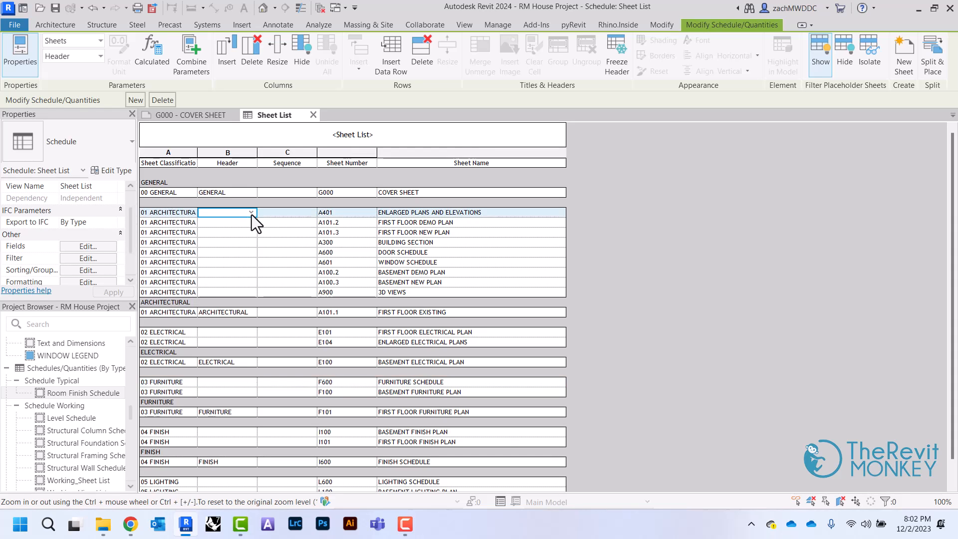
click(235, 220)
click(250, 215)
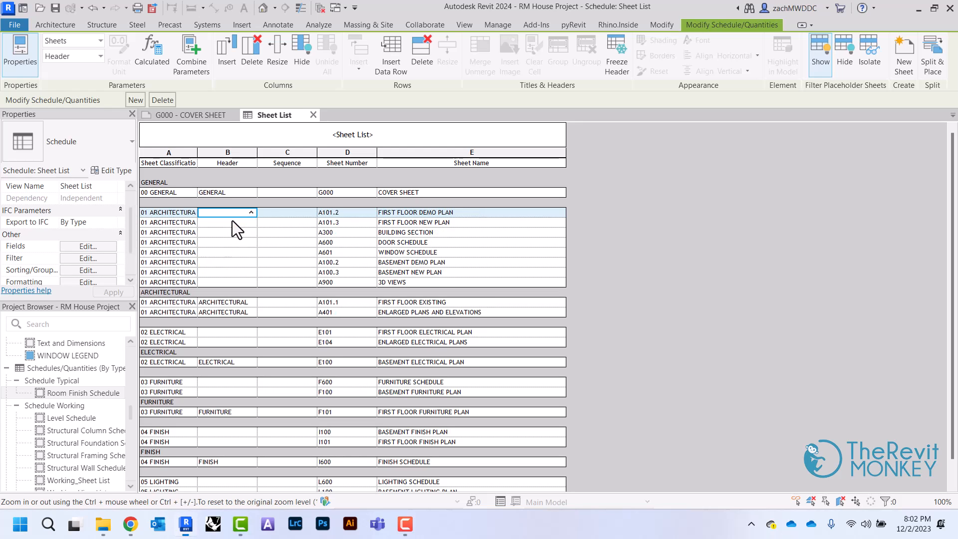
click(232, 221)
click(251, 213)
click(245, 221)
click(250, 215)
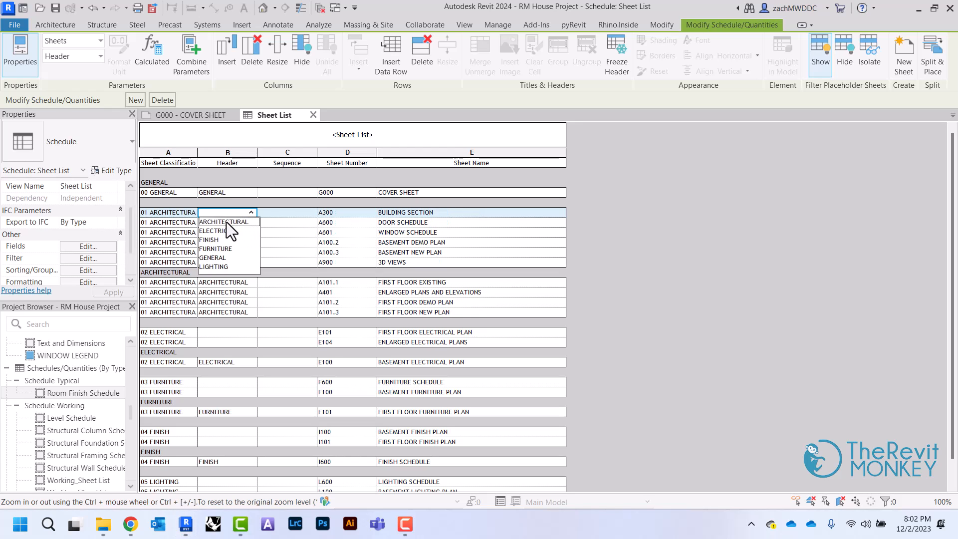
click(230, 220)
click(251, 213)
click(227, 221)
click(250, 213)
click(224, 220)
click(251, 214)
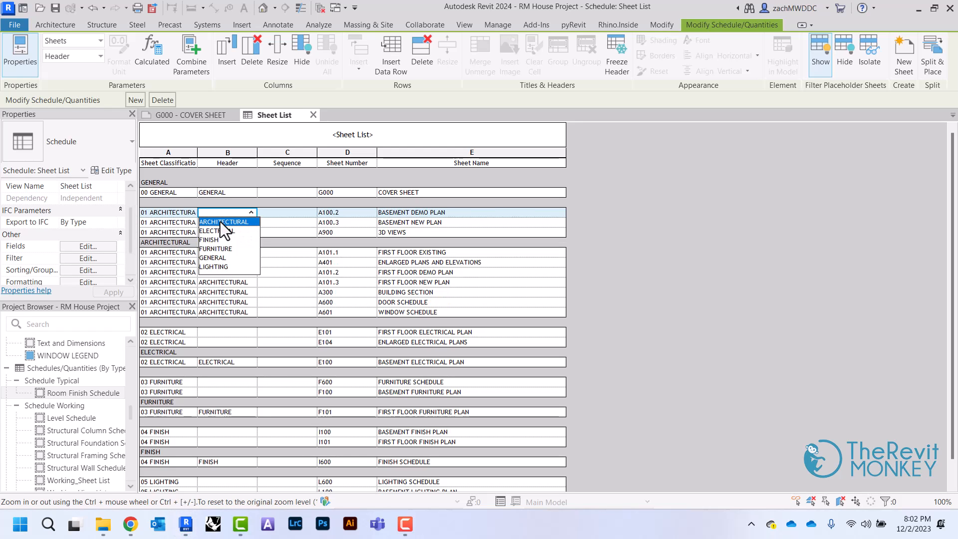
click(220, 222)
click(252, 212)
click(224, 222)
click(251, 214)
click(226, 221)
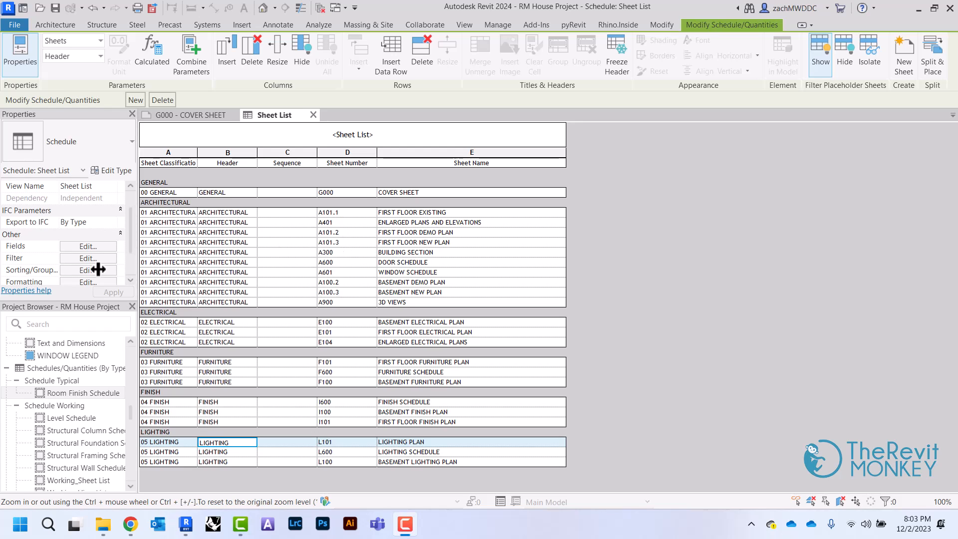
Add Sheet Number as the schedule's third sorting level in ascending order.
click(82, 270)
click(532, 195)
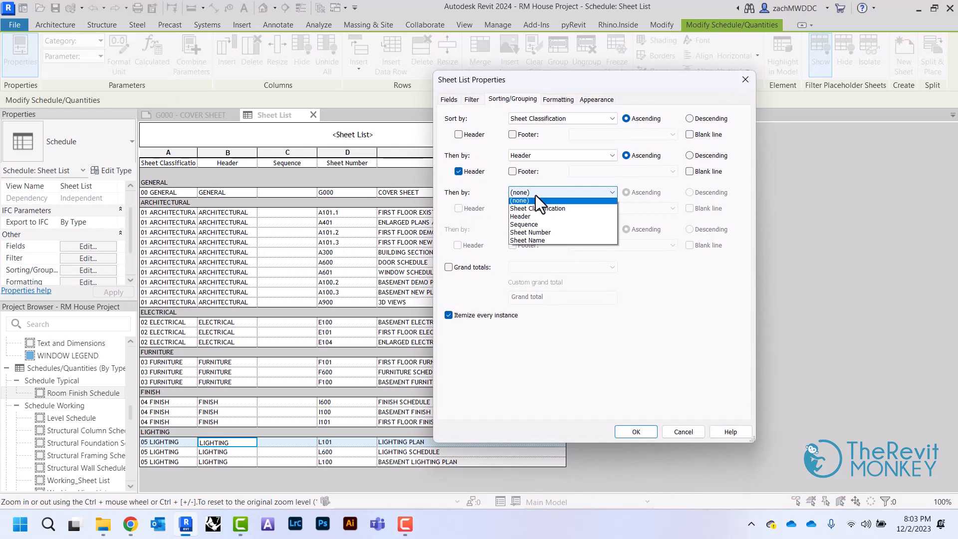
click(553, 235)
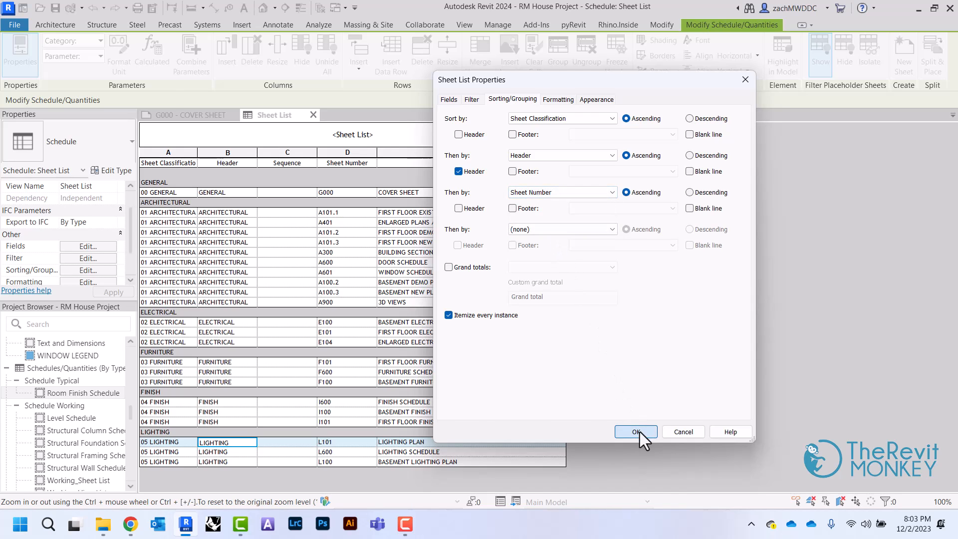
click(636, 433)
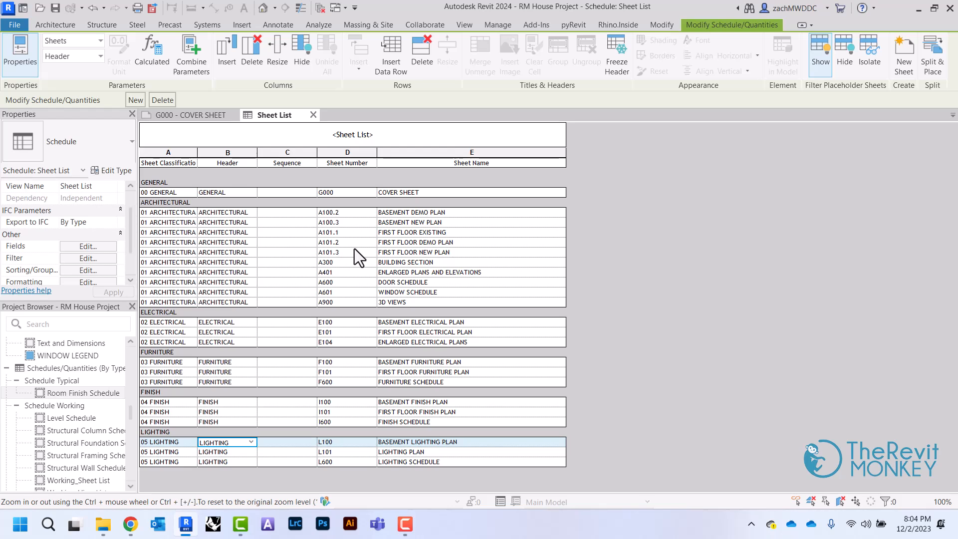
Retitle the schedule SHEET INDEX and hide its Sheet Classification, Header and Sequence columns, dismissing the save reminder.
double_click(469, 134)
text(SH)
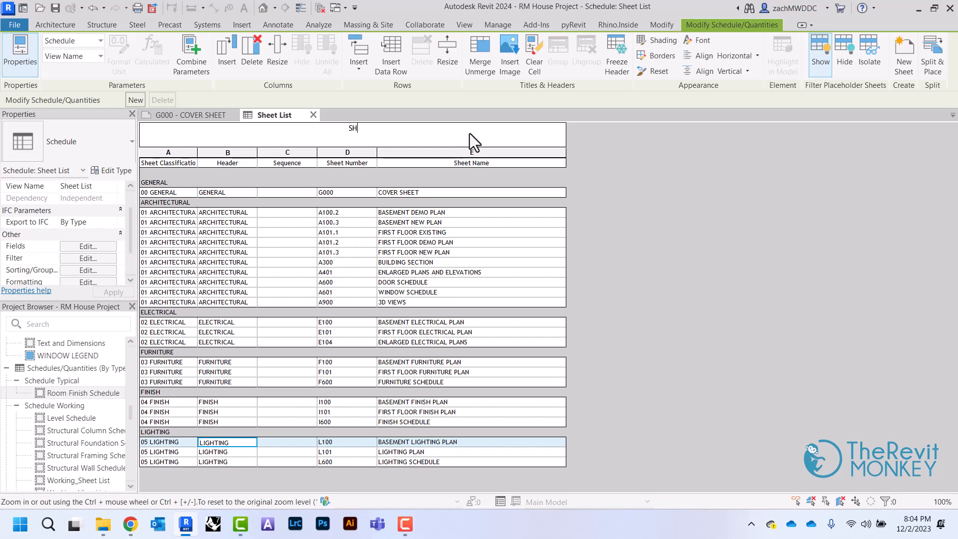
text(EET INDEX)
click(730, 256)
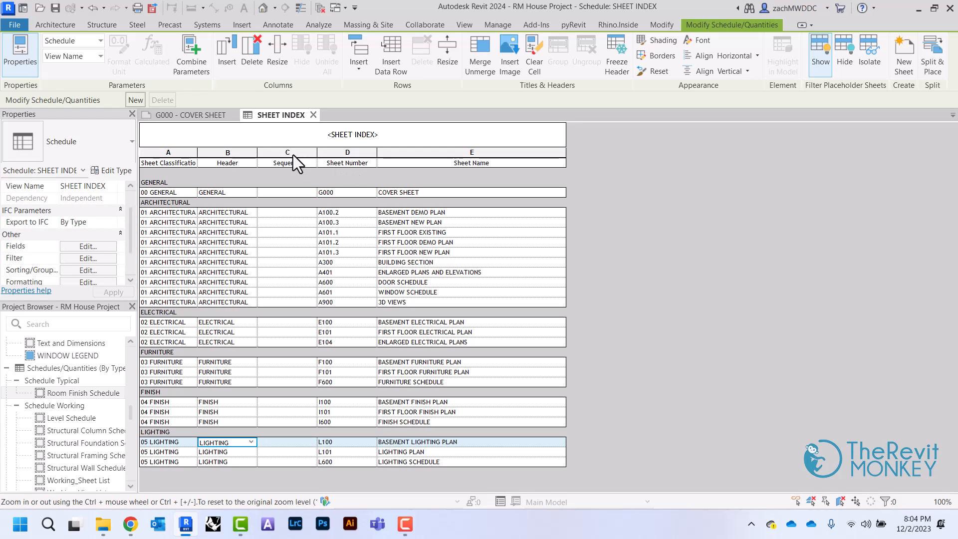
drag(292, 155, 176, 153)
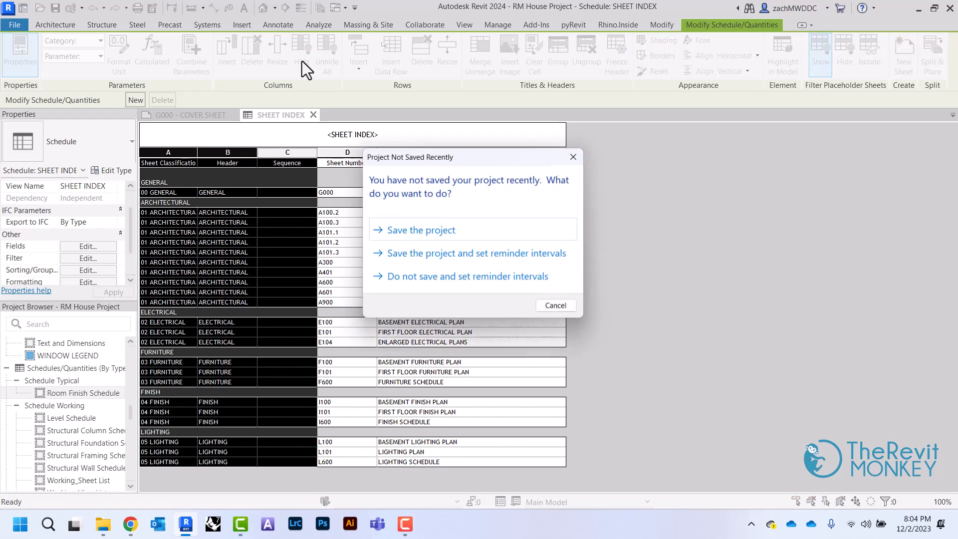
click(579, 154)
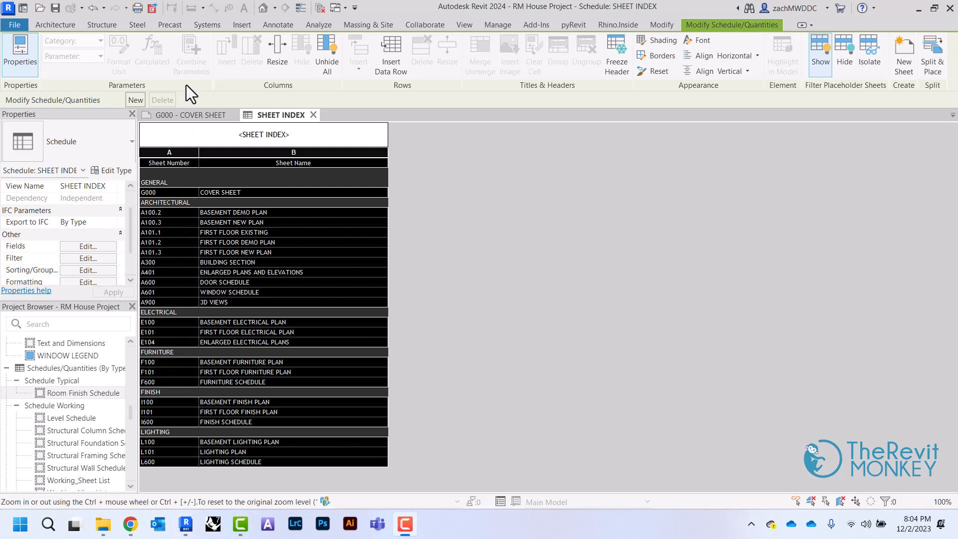
Place the SHEET INDEX schedule on sheet G000, COVER SHEET, in the upper corner of the drawing area beside the title block.
click(193, 115)
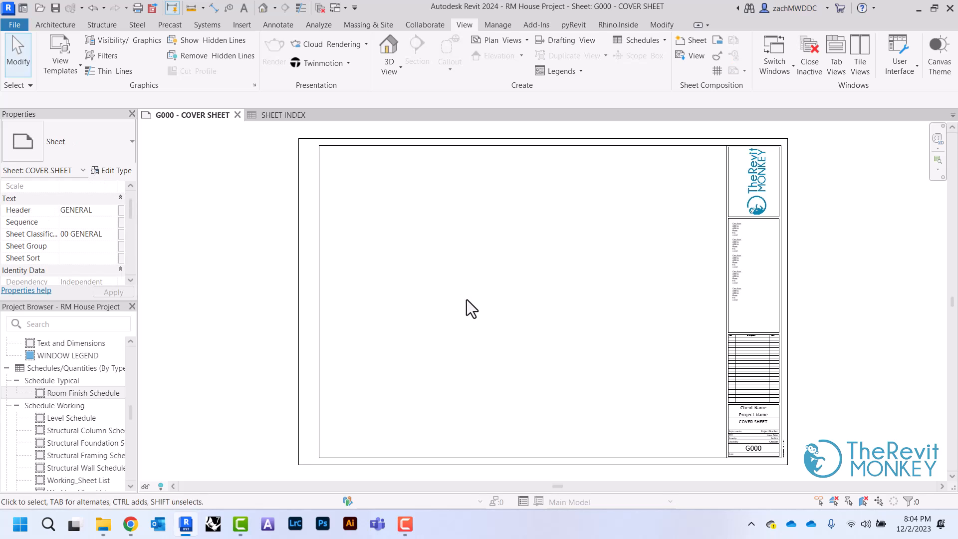
scroll(78, 418, up, 2)
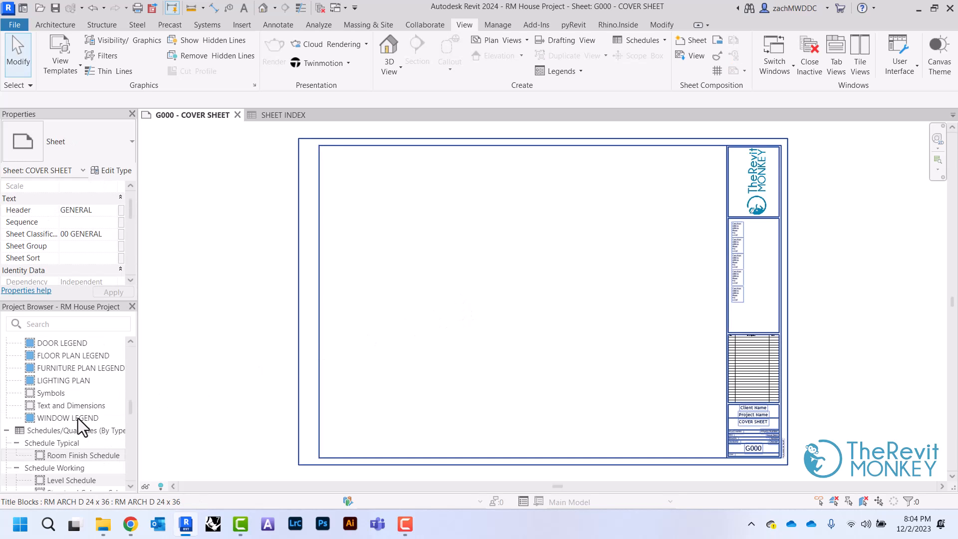
scroll(78, 418, down, 2)
scroll(78, 419, down, 5)
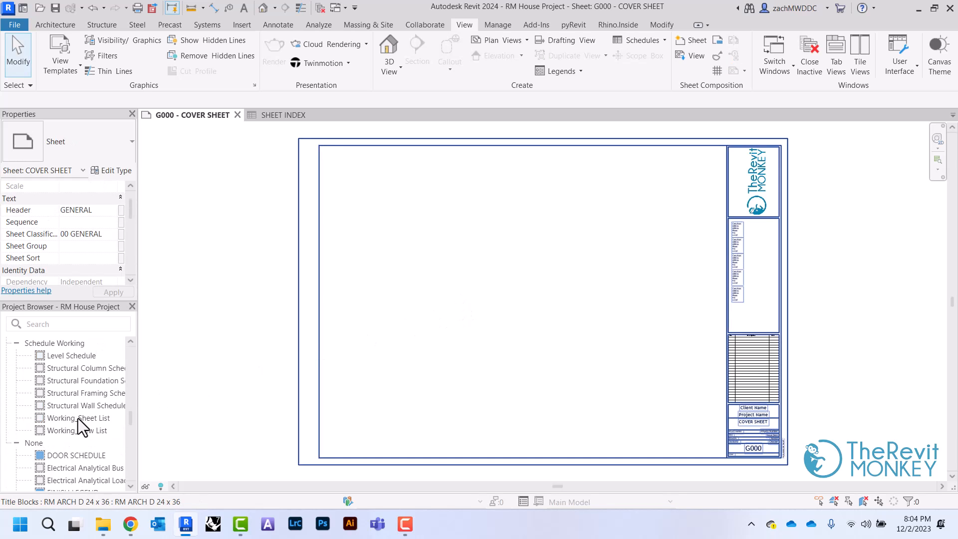
drag(72, 416, 458, 266)
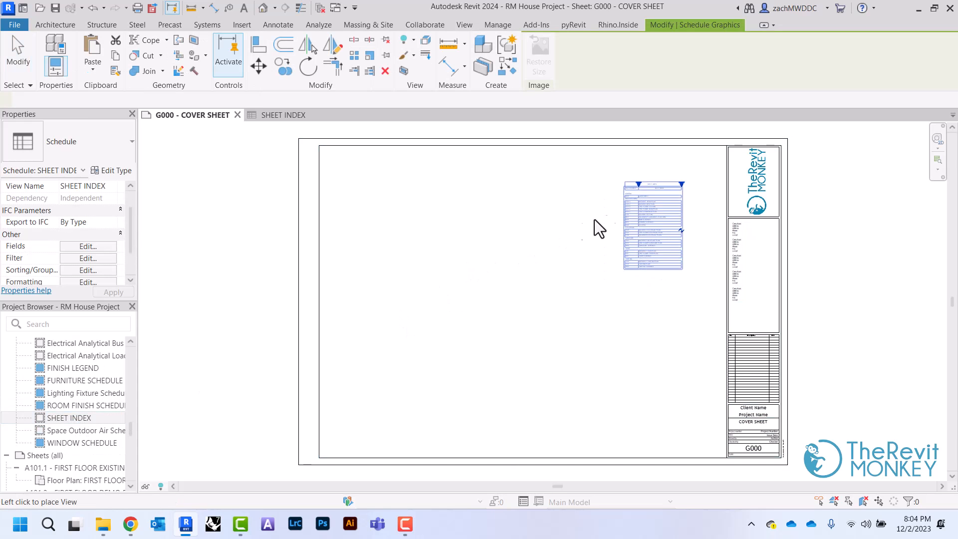
click(672, 193)
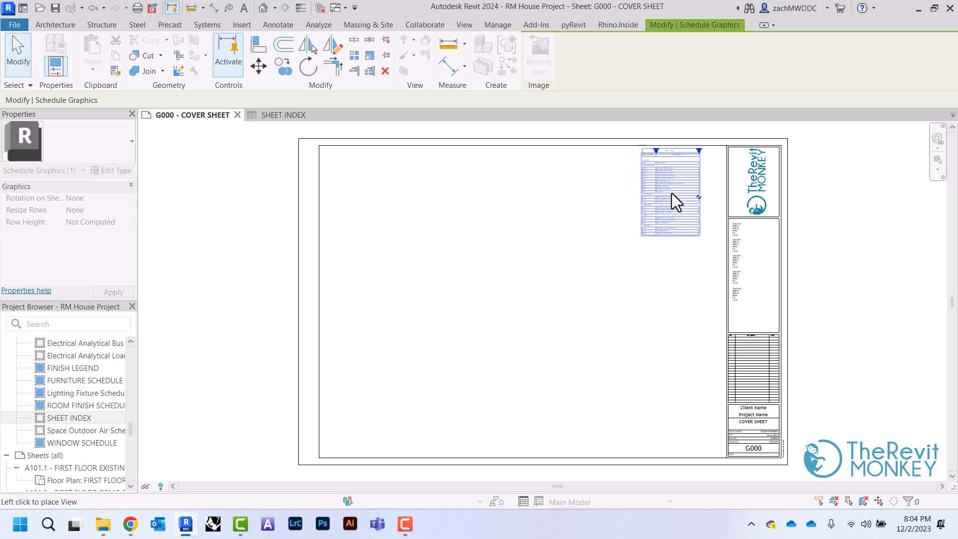
click(522, 219)
Open the SHEET INDEX schedule from the cover sheet and insert a data row for a new sheet.
click(646, 185)
double_click(645, 185)
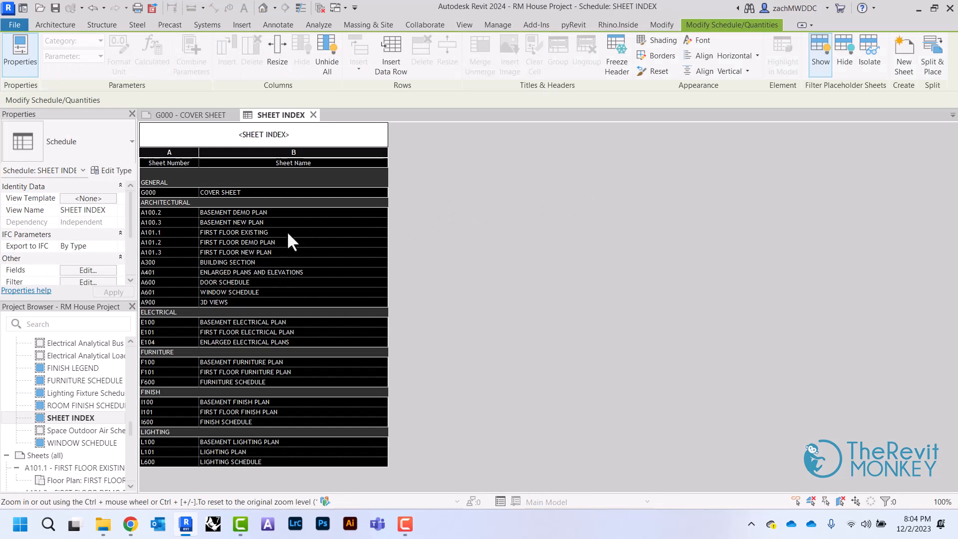
click(292, 232)
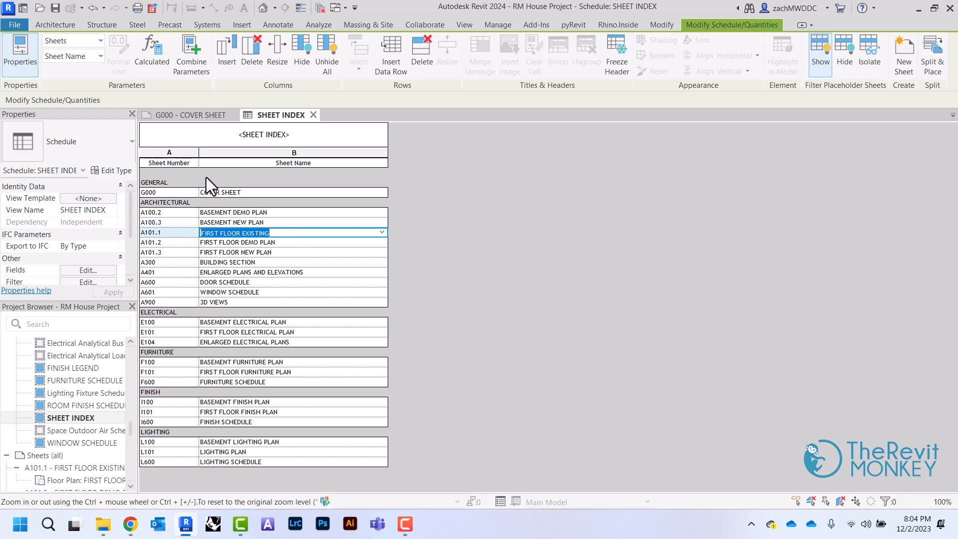
click(386, 46)
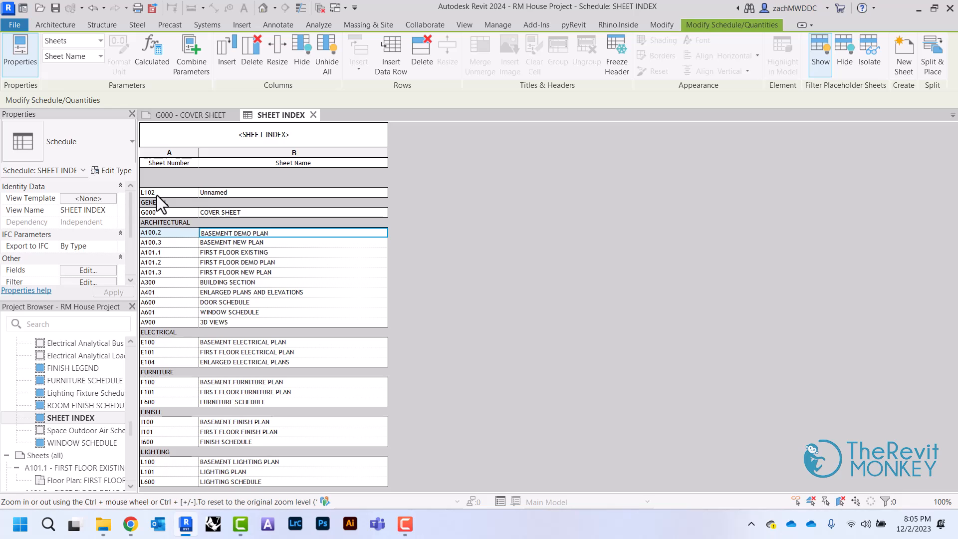
Unhide all schedule columns and set the new unnamed sheet's Sheet Classification to 05 LIGHTING and its Header to LIGHTING.
click(330, 42)
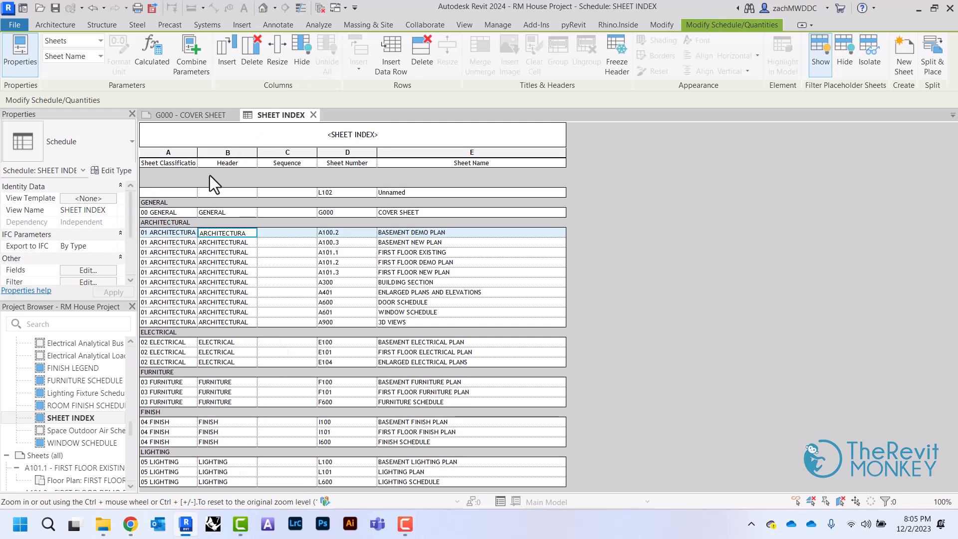
click(193, 193)
click(172, 242)
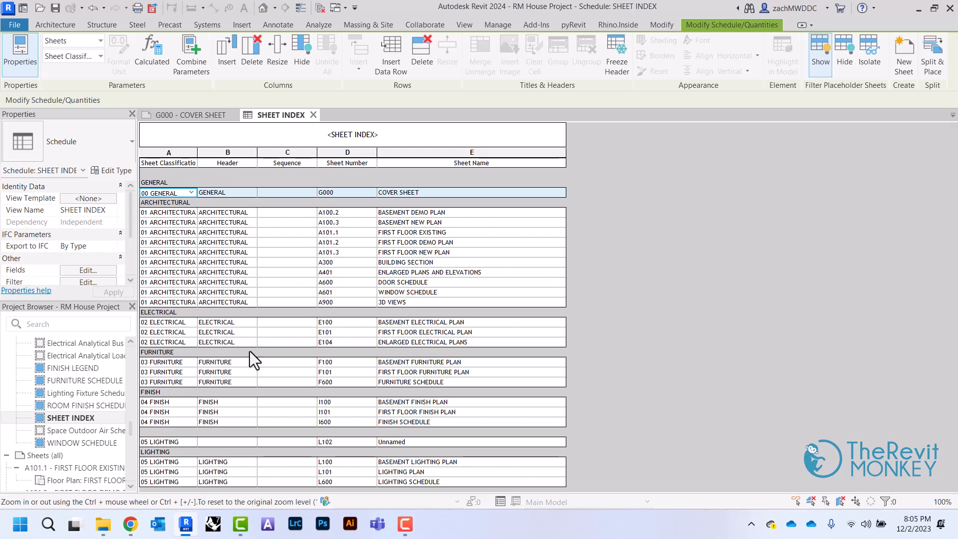
click(250, 445)
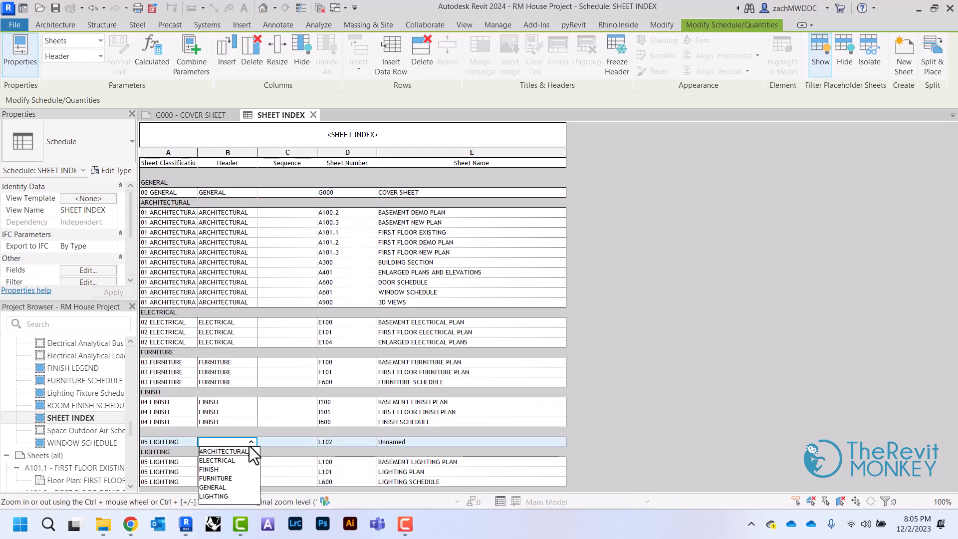
click(216, 497)
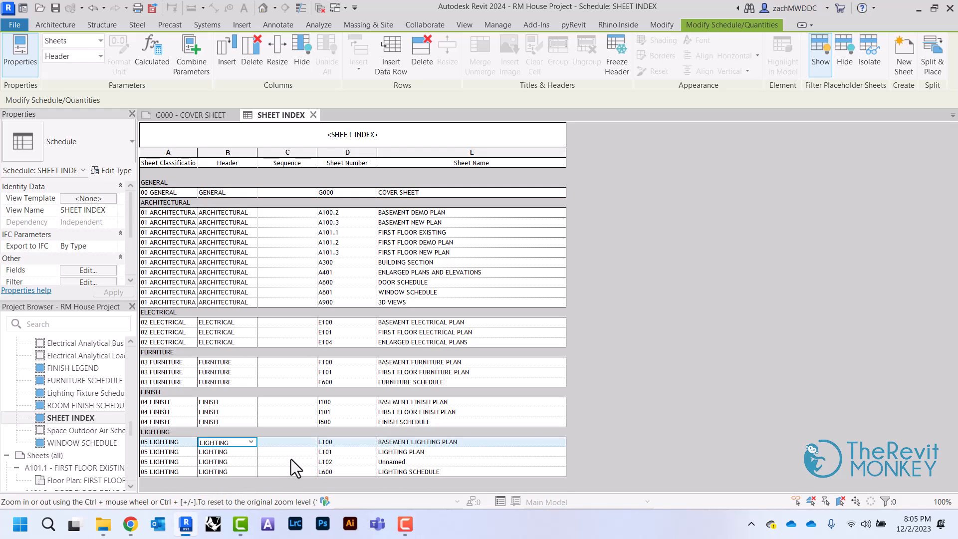
Close the SHEET INDEX schedule and inspect how its unhidden columns appear on the cover sheet.
click(313, 116)
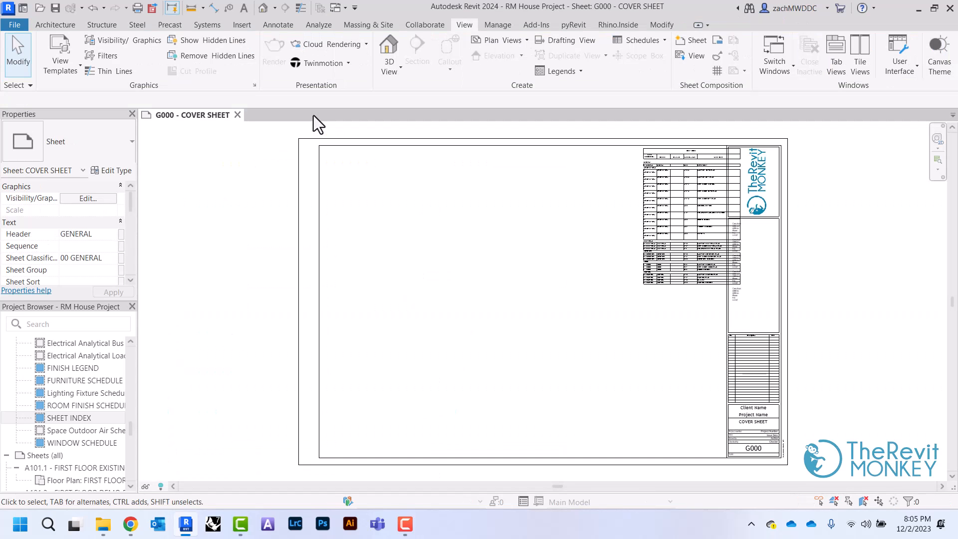
middle_drag(547, 257, 382, 265)
scroll(382, 264, up, 1)
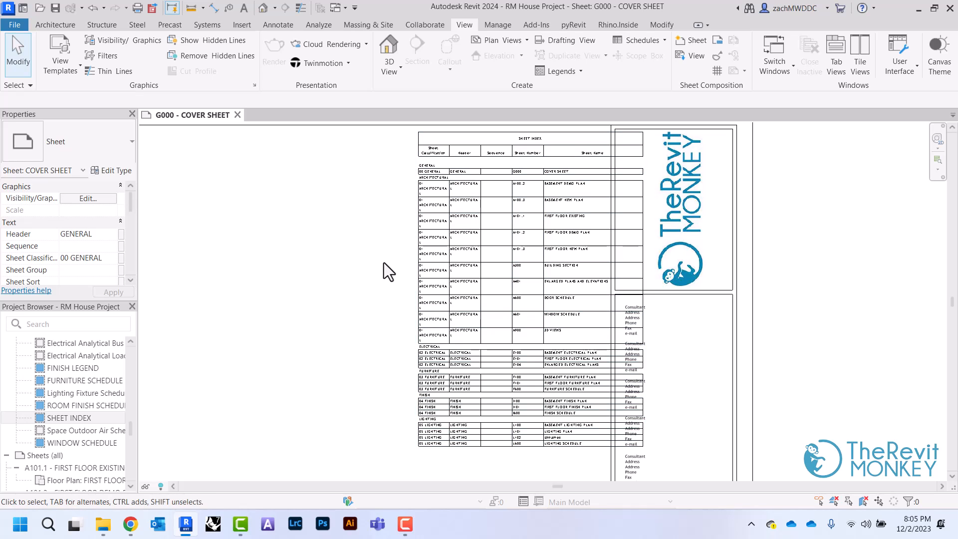
scroll(384, 263, up, 2)
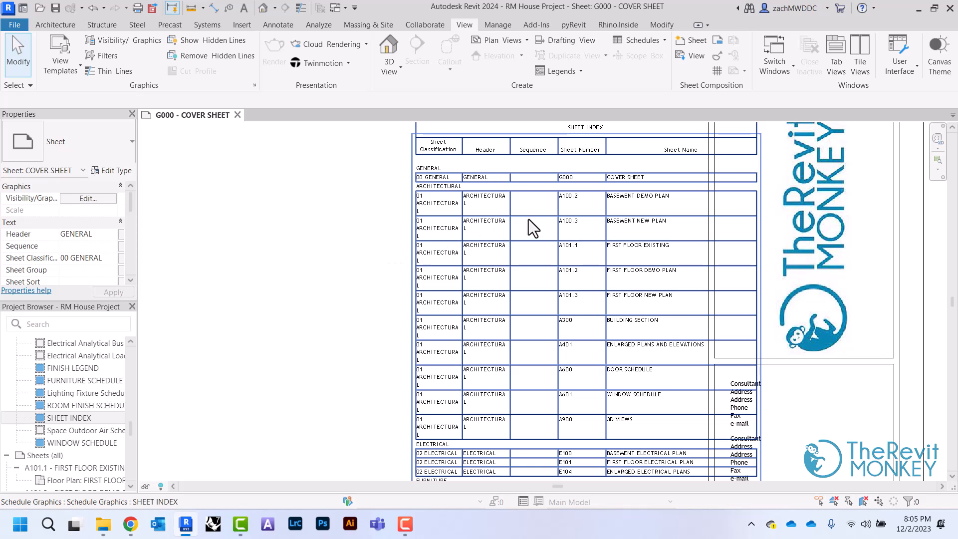
Reopen the placed schedule and shade its Sheet Classification, Header and Sequence columns orange, RGB 255-128-000.
double_click(492, 202)
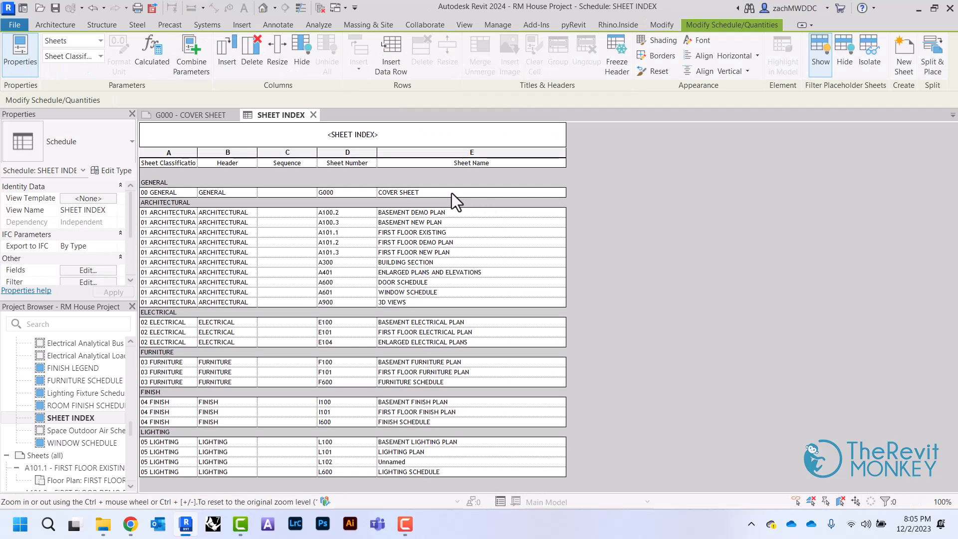
drag(289, 152, 181, 150)
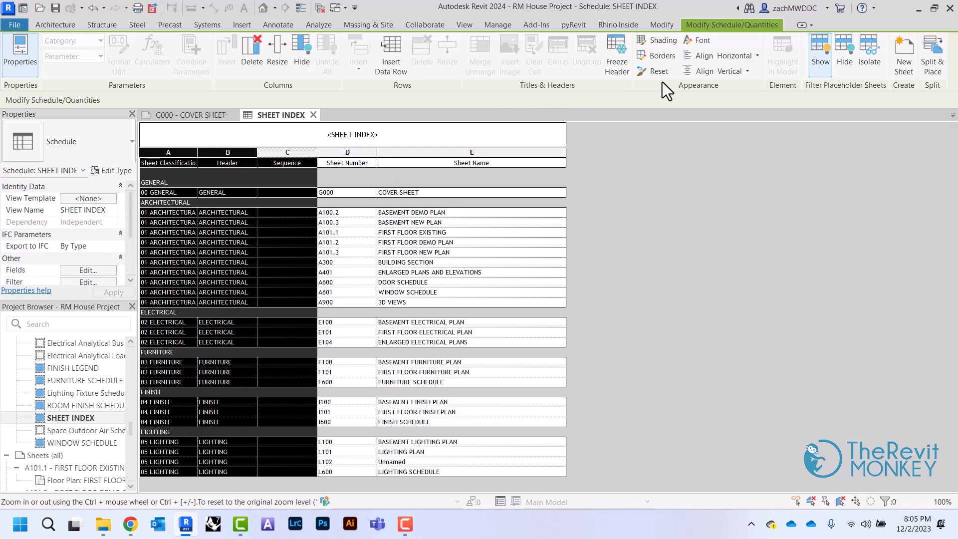
click(664, 41)
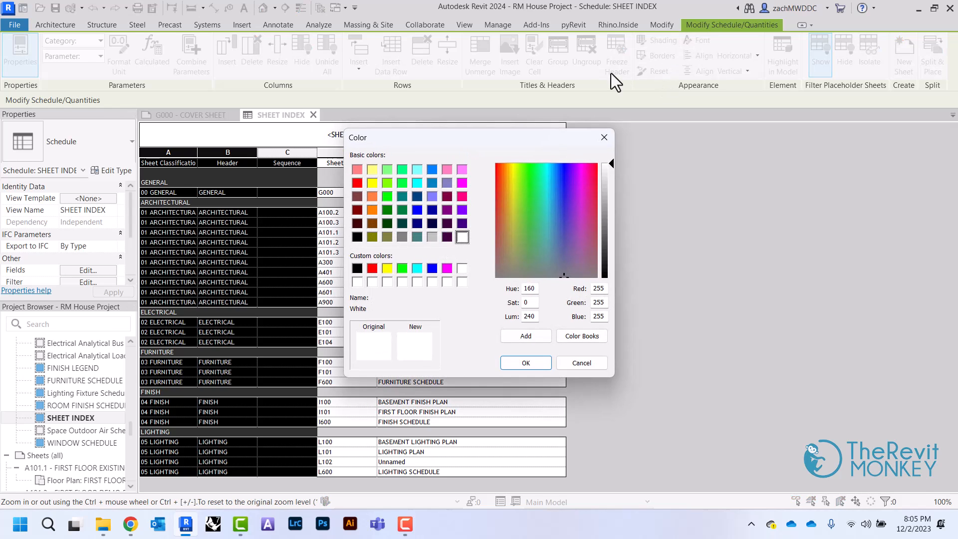
click(372, 209)
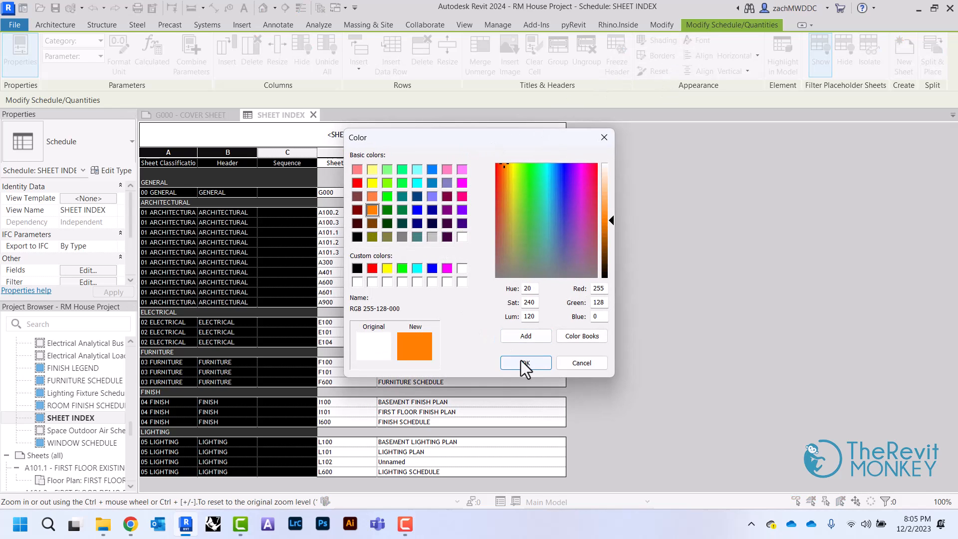
click(541, 358)
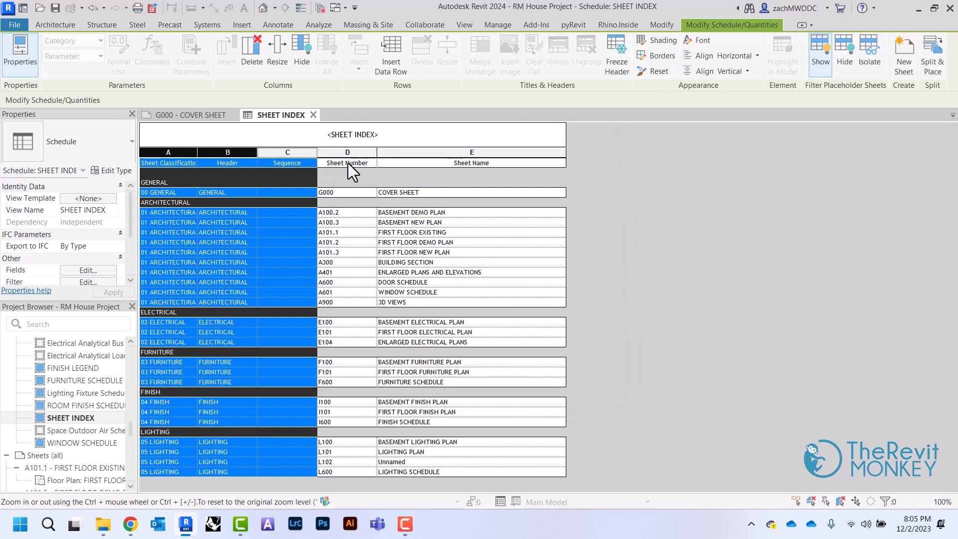
Return to sheet G000 and check the shaded columns in the placed SHEET INDEX schedule.
click(187, 115)
scroll(366, 274, down, 3)
middle_drag(368, 276, 424, 271)
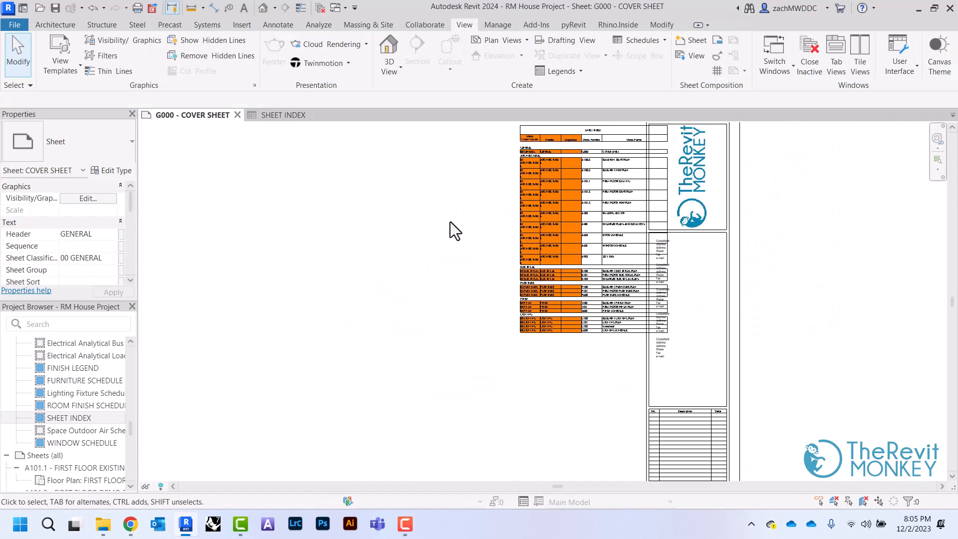
middle_drag(461, 214, 434, 271)
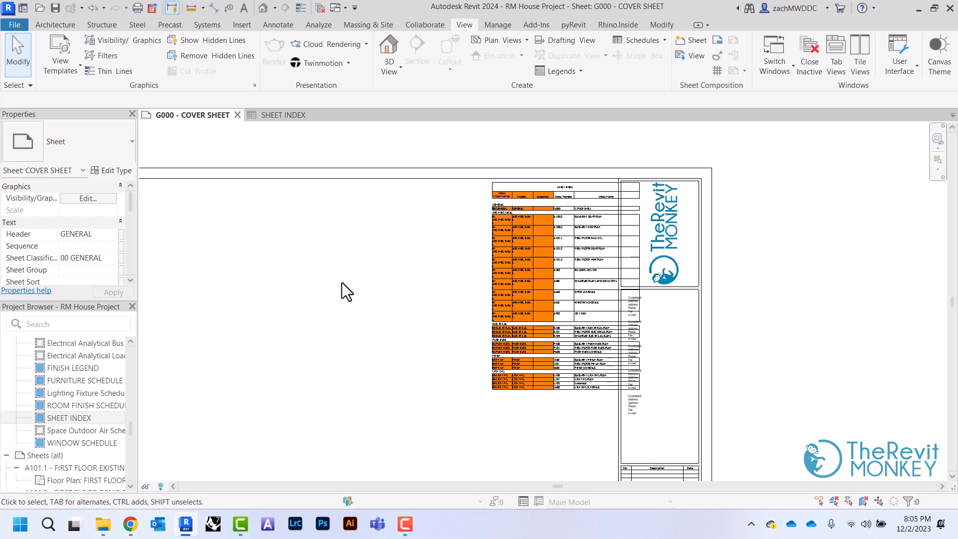
Hide the orange Sheet Classification, Header and Sequence columns in SHEET INDEX, and close the schedule to view the cover sheet.
double_click(562, 276)
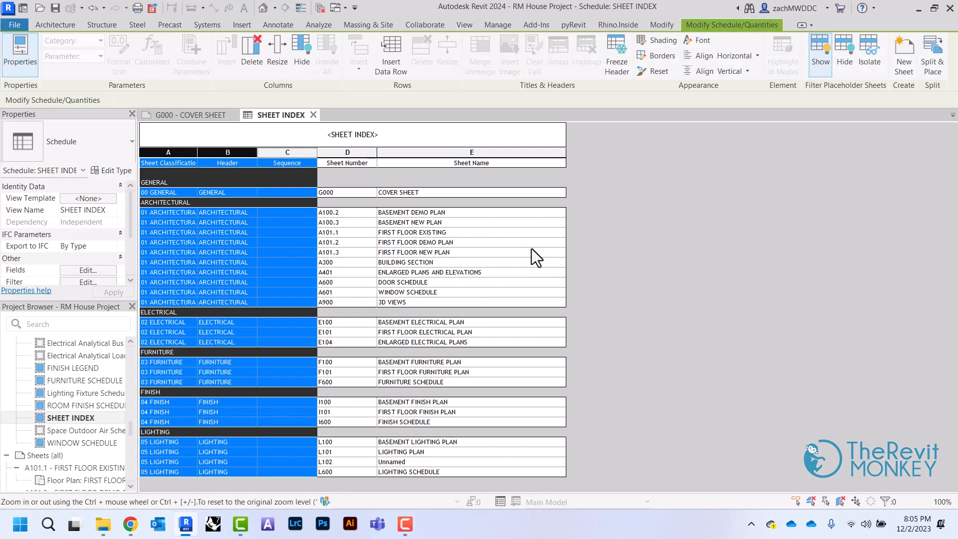
click(302, 41)
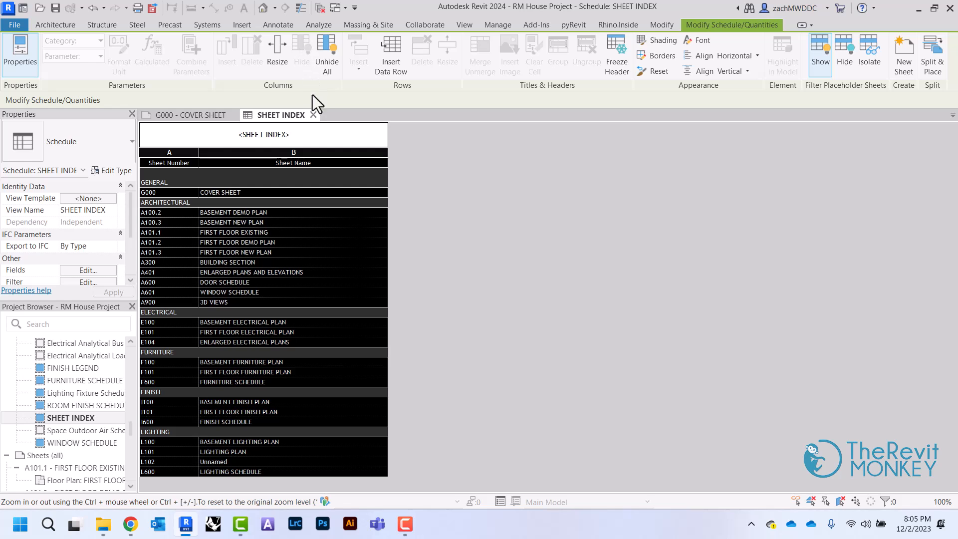
click(313, 115)
scroll(319, 200, up, 3)
mouse_move(322, 268)
middle_down()
mouse_move(340, 321)
mouse_move(287, 339)
middle_up()
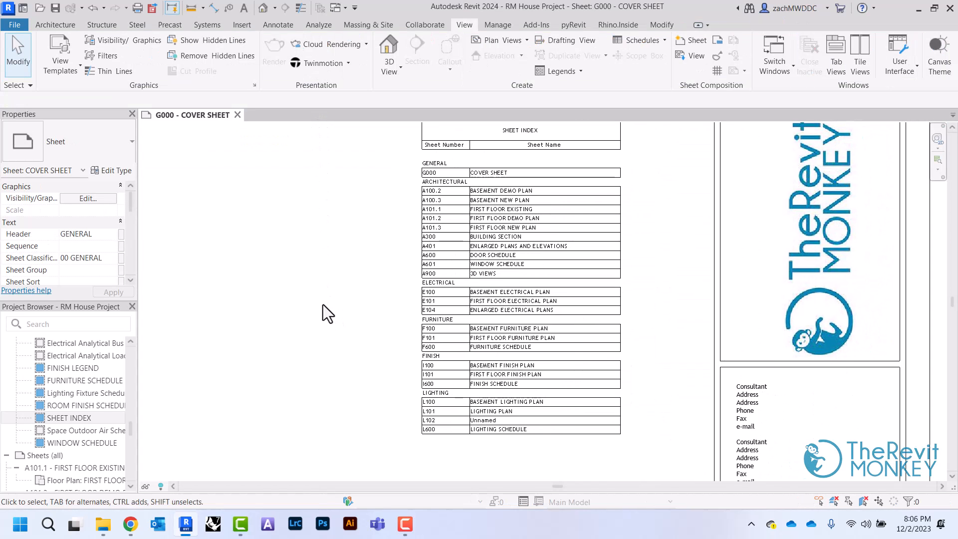